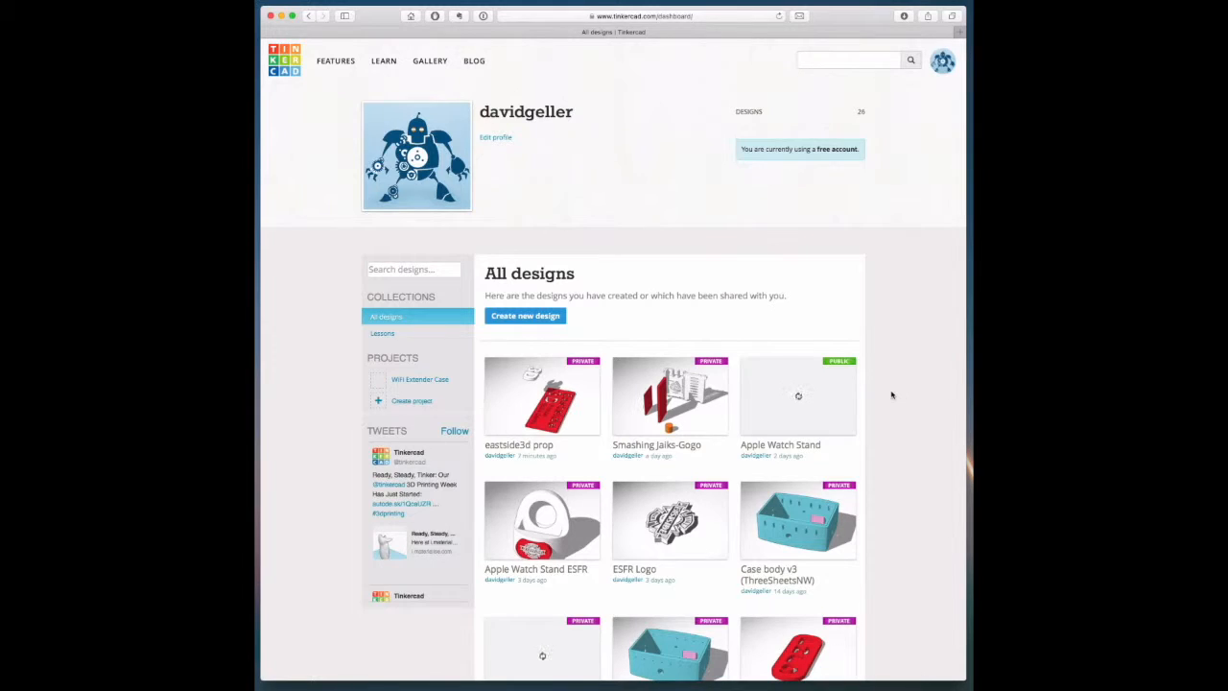
scroll(892, 394, "down", 3)
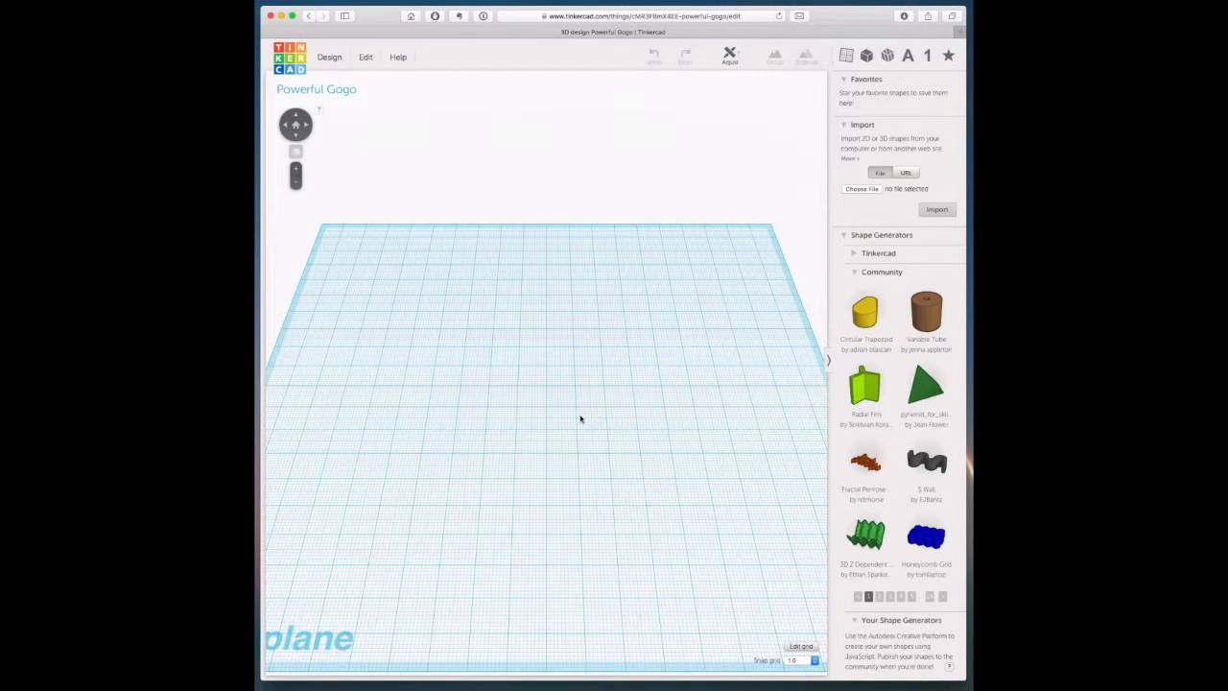
Step: Place a red Box from the geometric shapes near the middle of the workplane
scroll(859, 468, "down", 5)
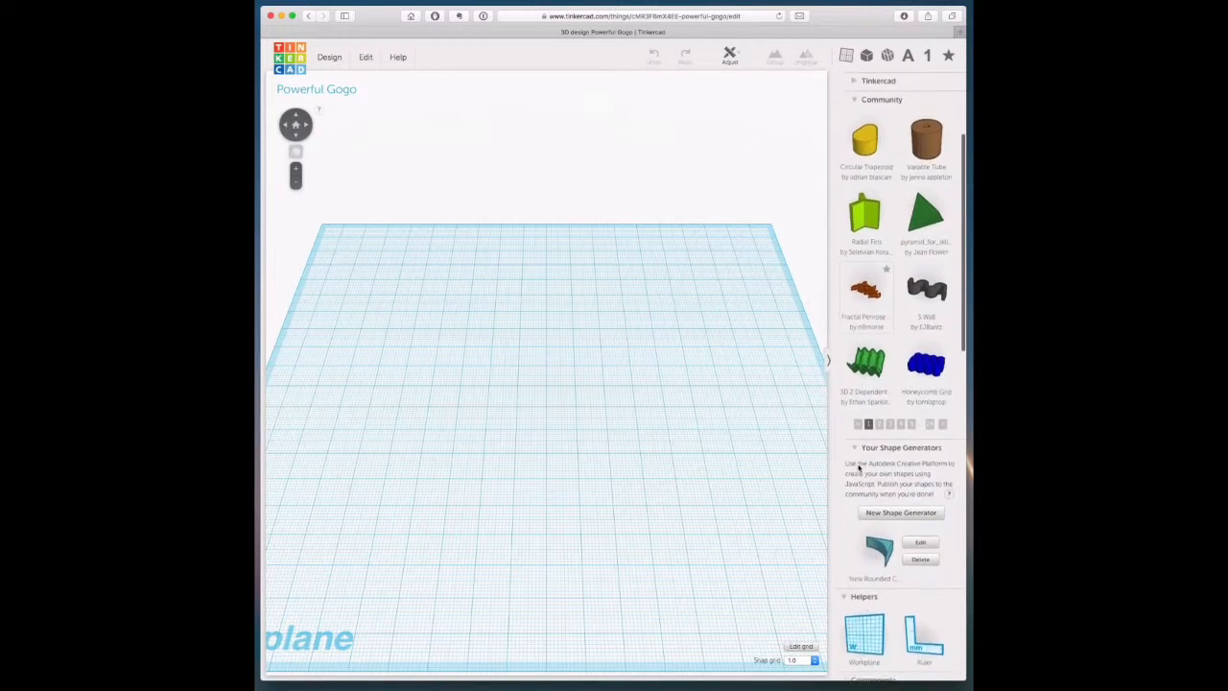
scroll(859, 468, "down", 2)
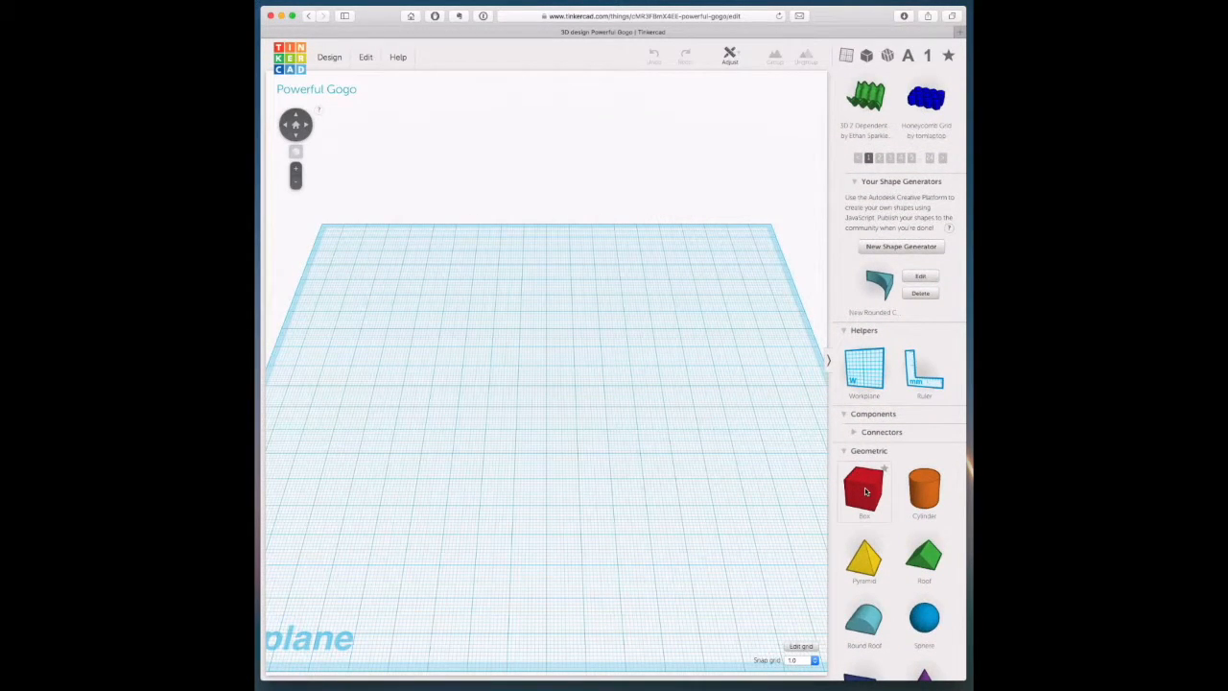
scroll(866, 491, "down", 2)
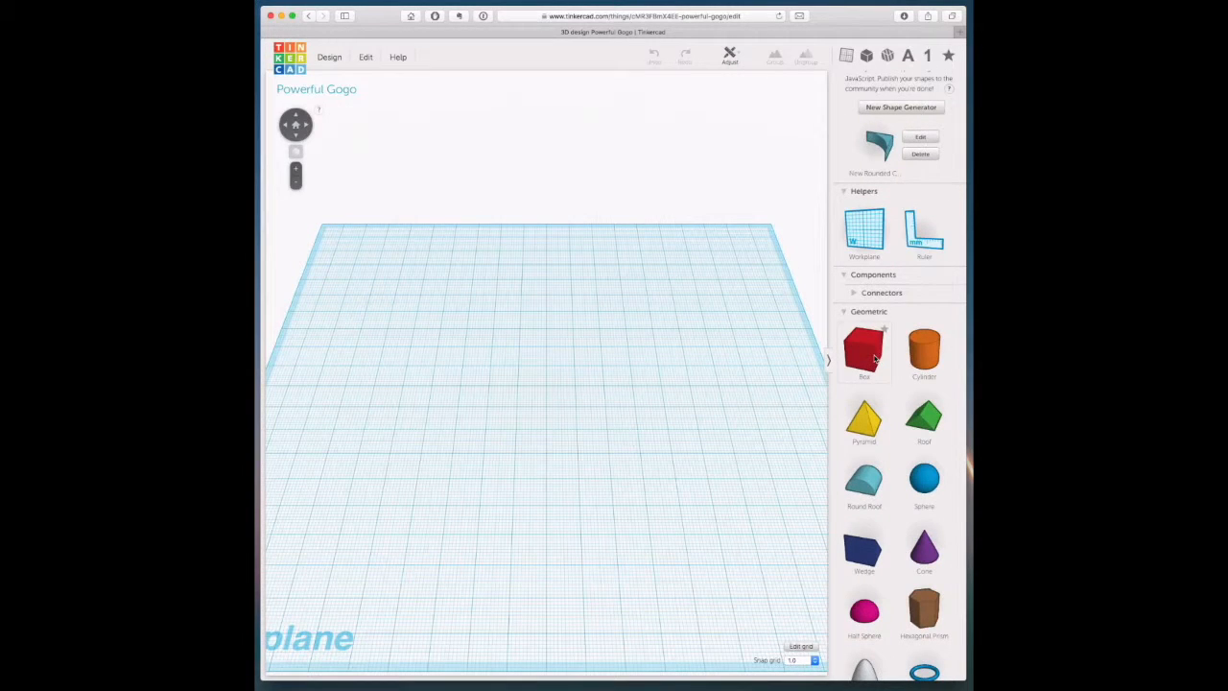
left_click_drag(872, 358, 531, 371)
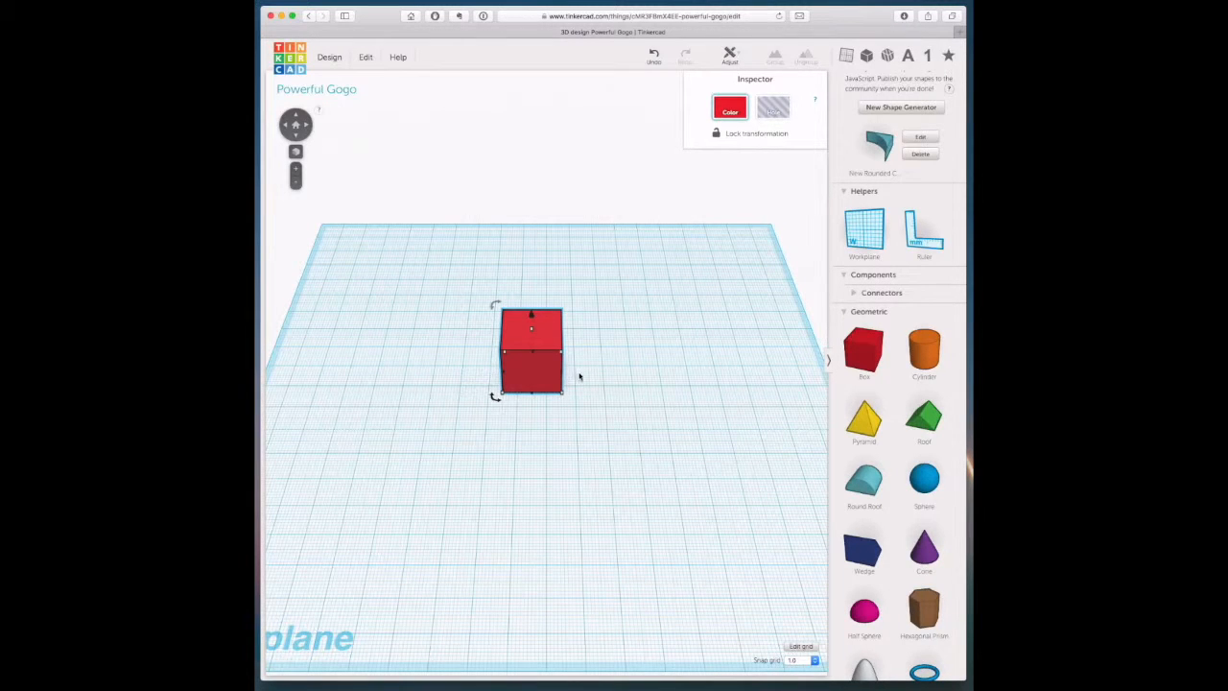
Step: Enlarge the box in width, depth and height to form a big cube
mouse_move(579, 375)
right_mouse_down()
mouse_move(589, 297)
mouse_move(629, 340)
mouse_move(677, 352)
mouse_move(662, 386)
mouse_move(592, 412)
mouse_move(493, 406)
mouse_move(490, 387)
mouse_move(567, 403)
mouse_move(625, 394)
mouse_move(655, 354)
mouse_move(649, 312)
mouse_move(622, 310)
mouse_move(570, 384)
mouse_move(502, 406)
mouse_move(581, 406)
mouse_move(595, 384)
mouse_move(582, 361)
mouse_move(573, 371)
right_mouse_up()
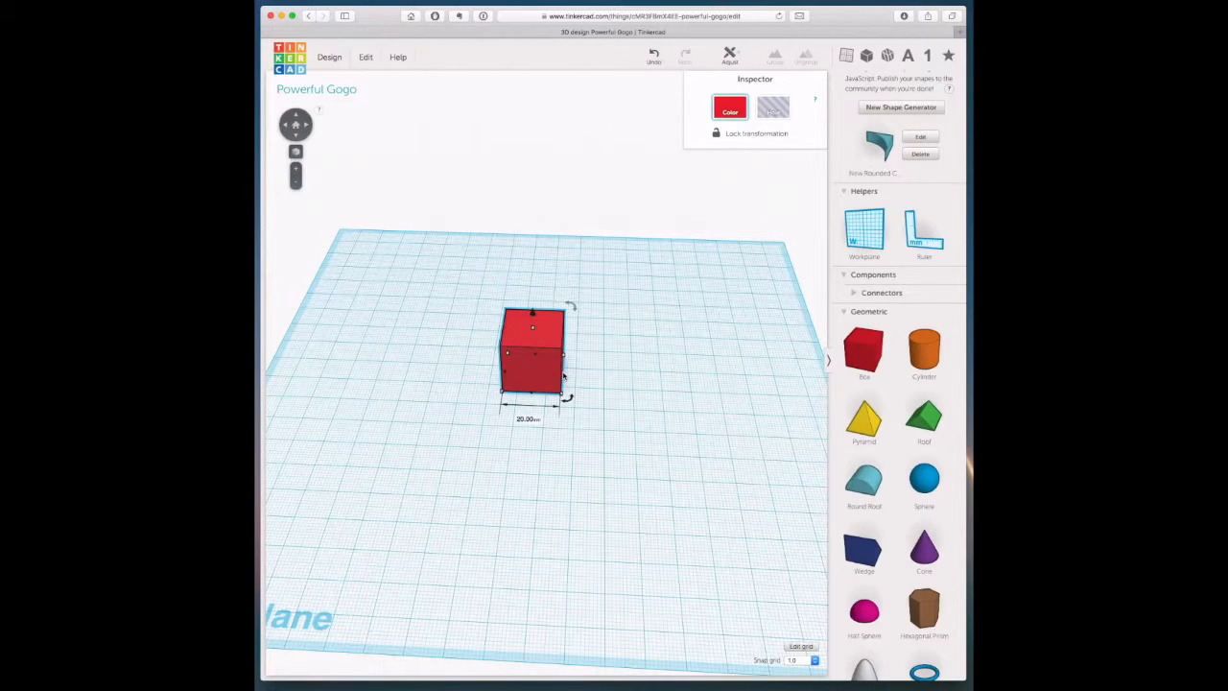
left_click_drag(569, 375, 649, 393)
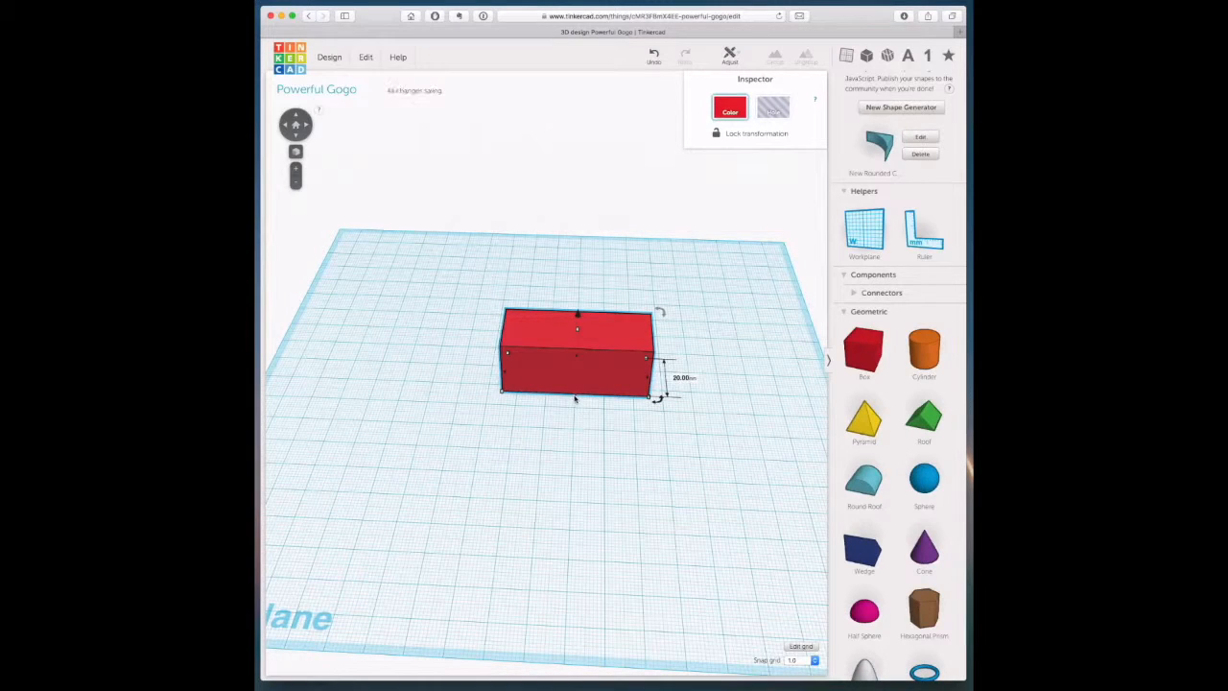
left_click_drag(576, 399, 561, 464)
right_click_drag(712, 411, 687, 526)
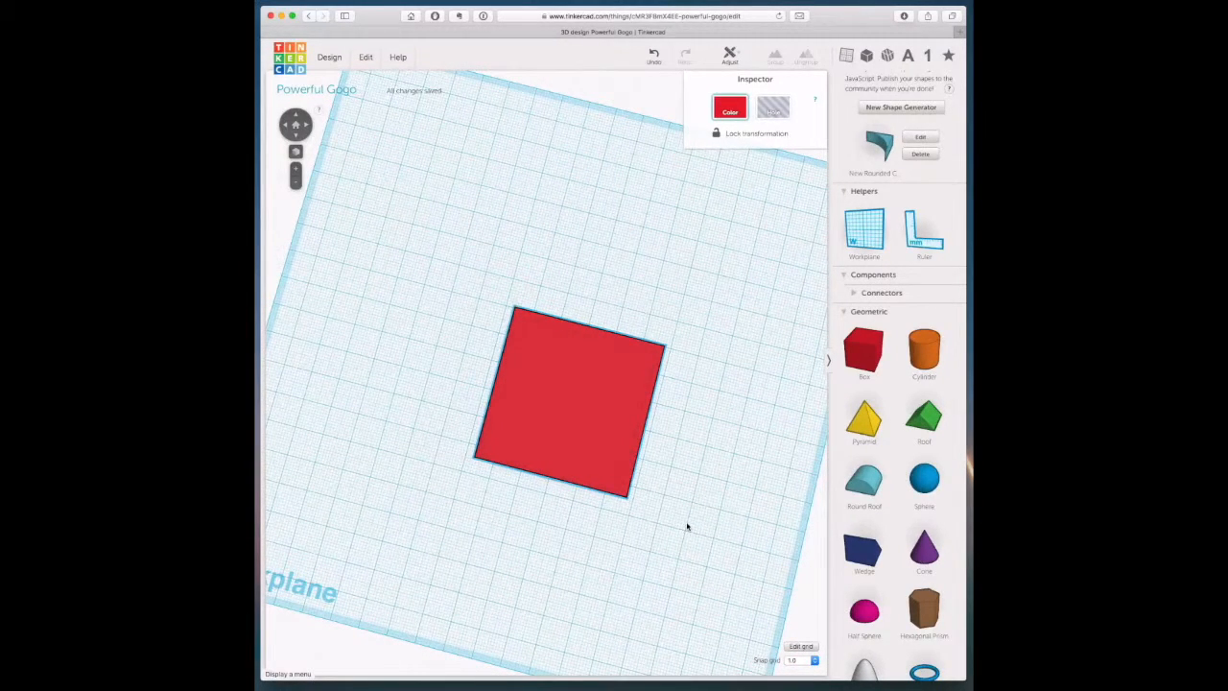
right_click_drag(688, 510, 703, 374)
left_click(580, 336)
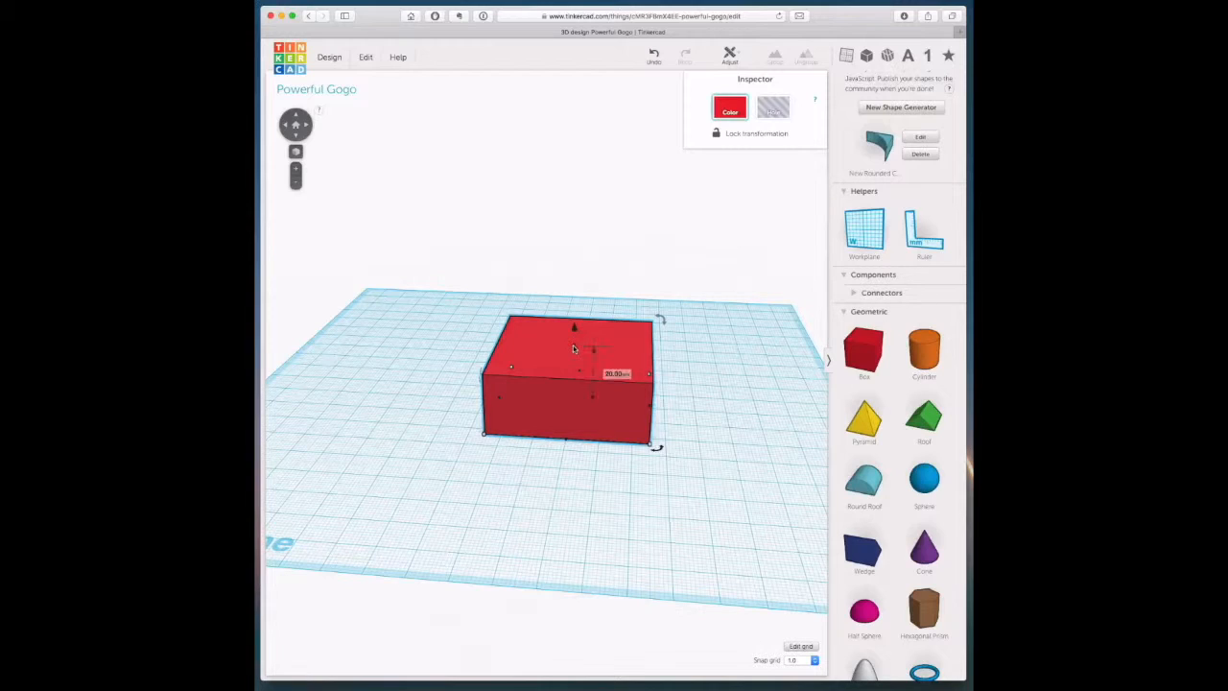
left_click_drag(574, 347, 587, 269)
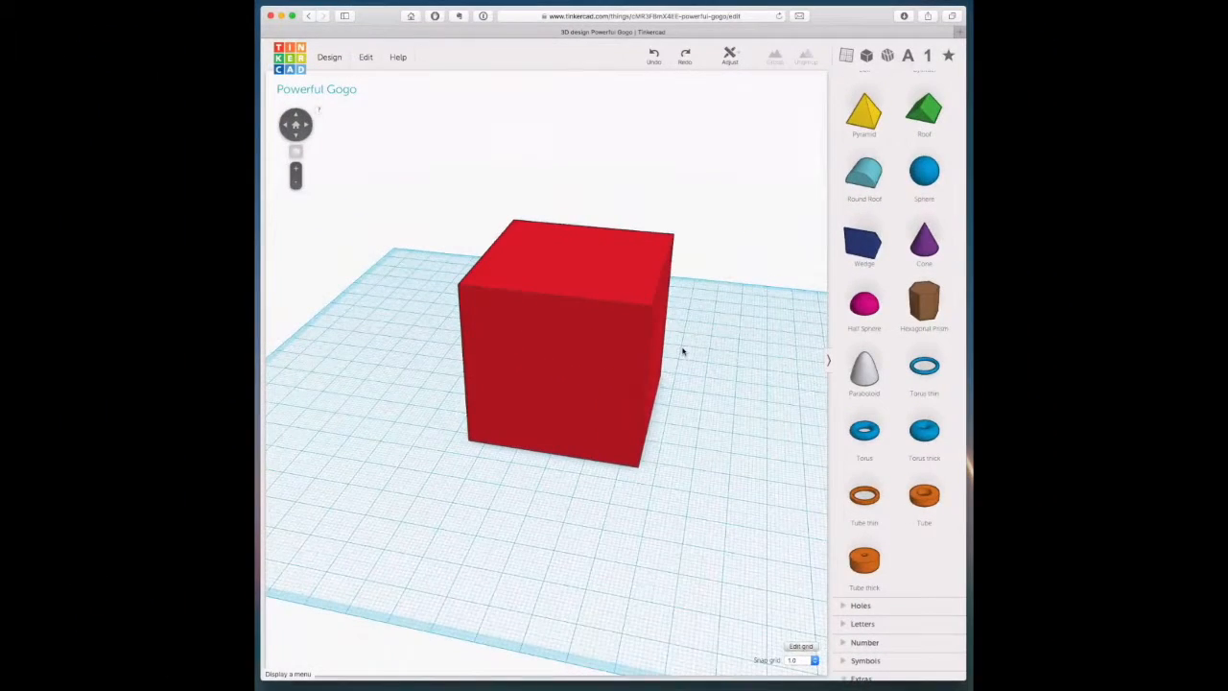
Step: Add an orange Cylinder from the geometric shapes and place it on the workplane beside the cube
right_click_drag(683, 352, 703, 309)
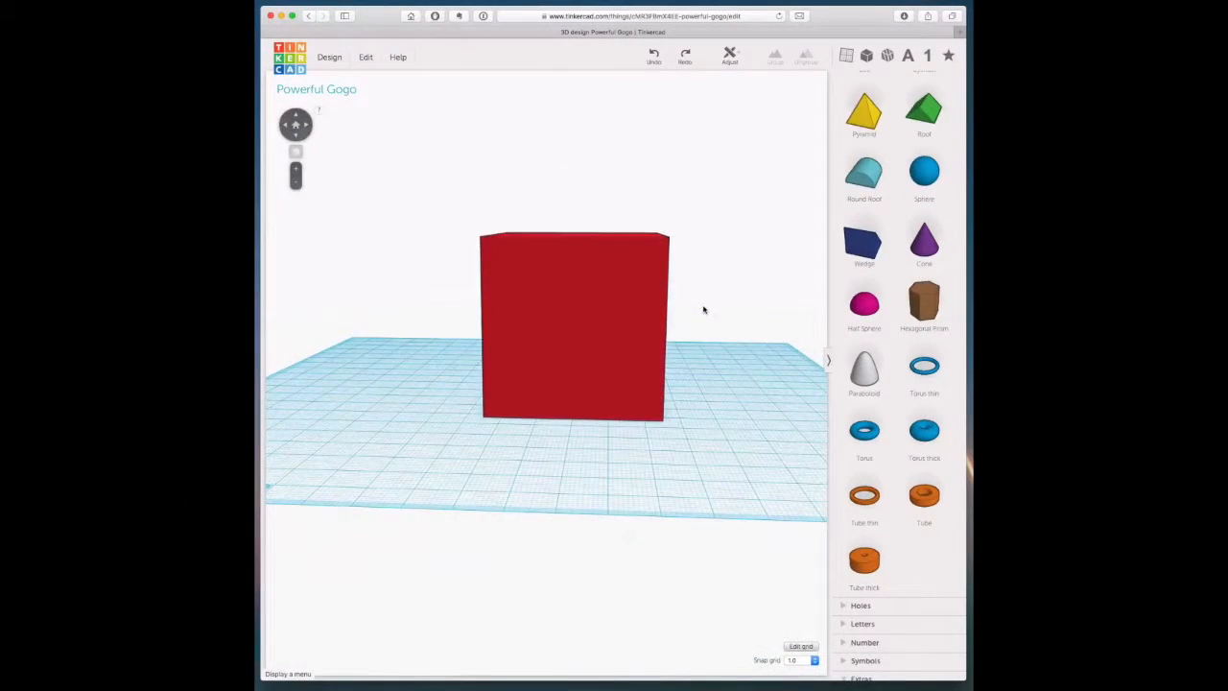
scroll(926, 288, "up", 5)
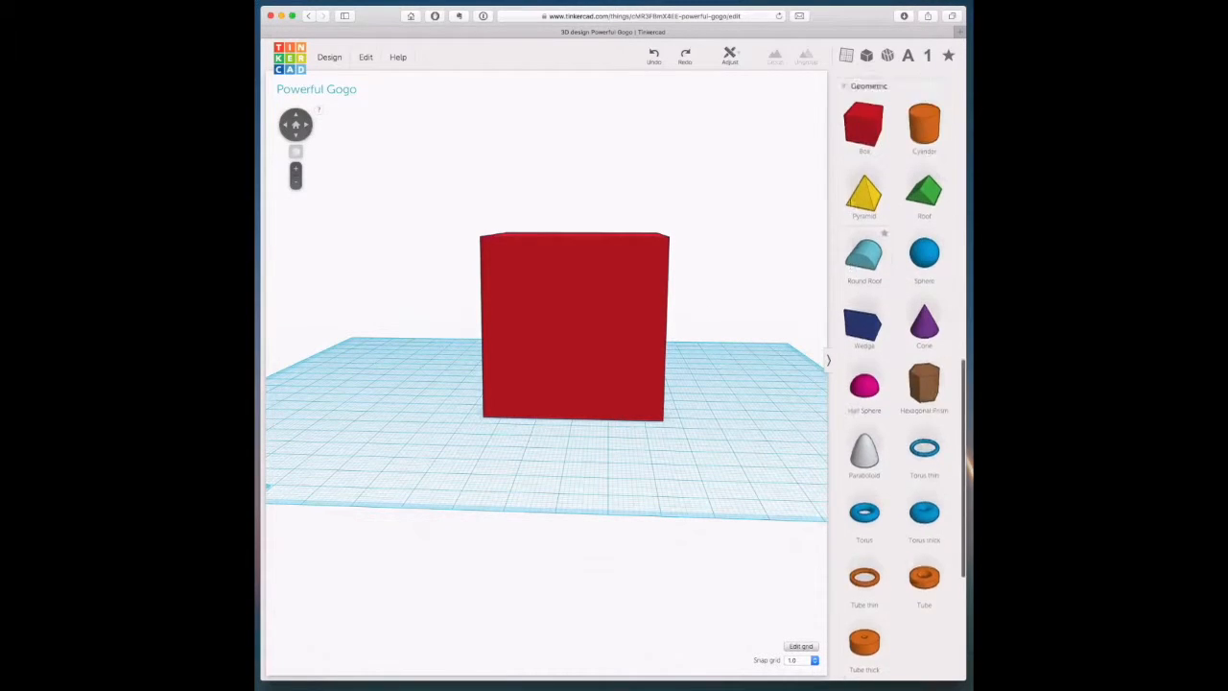
left_click_drag(930, 286, 709, 332)
right_click_drag(735, 323, 713, 347)
left_click_drag(776, 278, 712, 407)
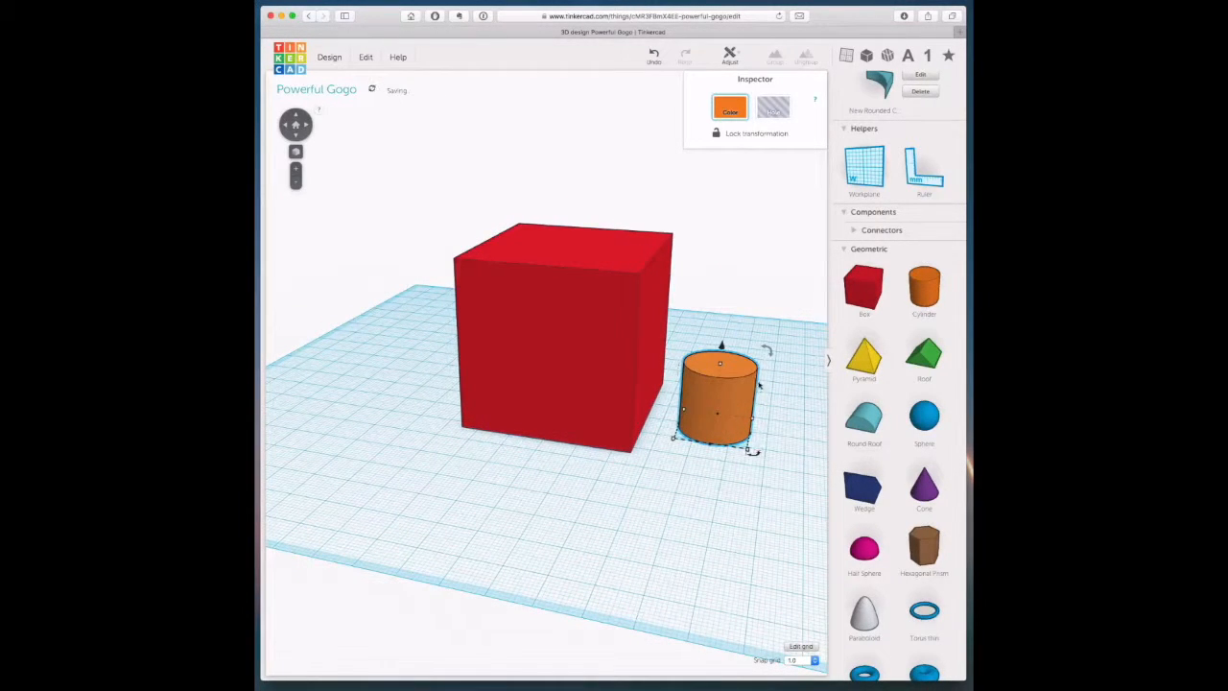
Step: Rotate the cylinder onto its side and stretch it to 60 mm long
right_click_drag(775, 391, 674, 394)
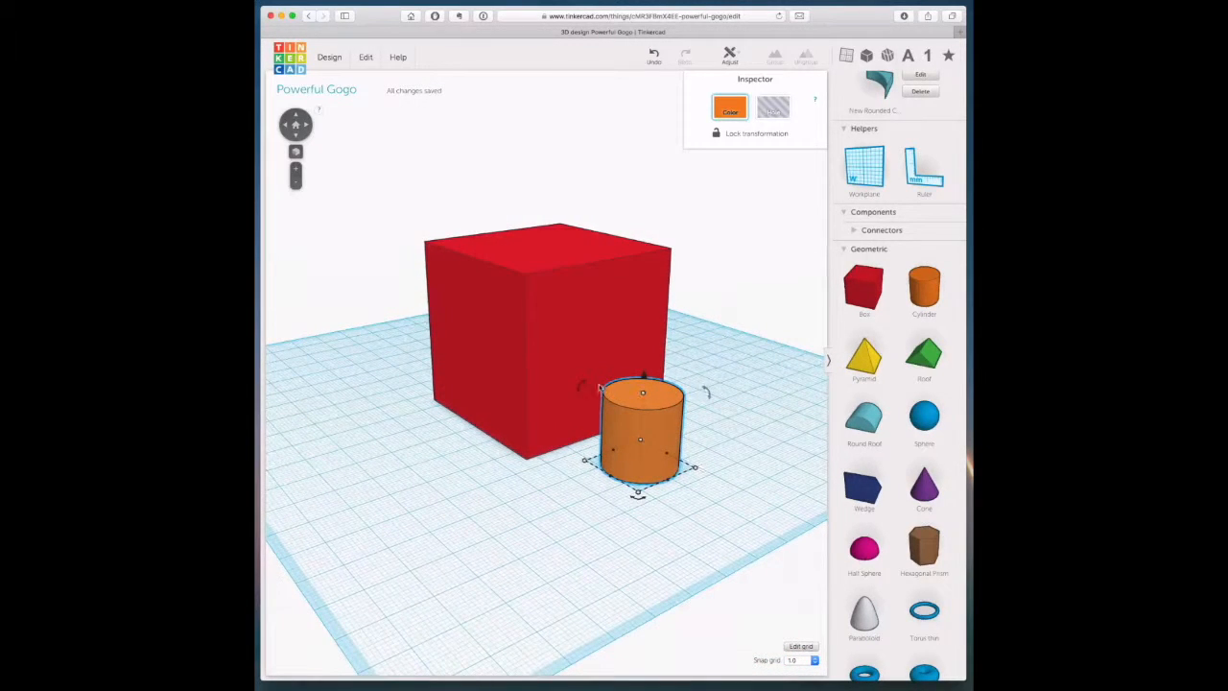
left_click_drag(581, 381, 553, 504)
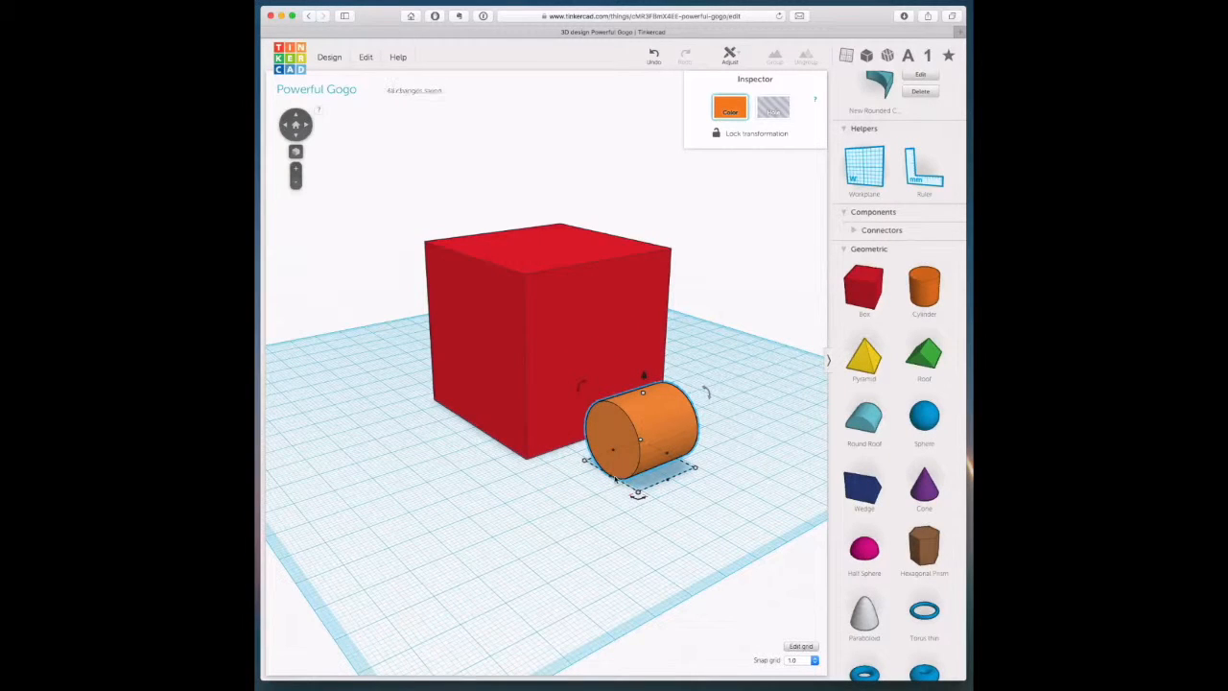
left_click_drag(613, 478, 479, 520)
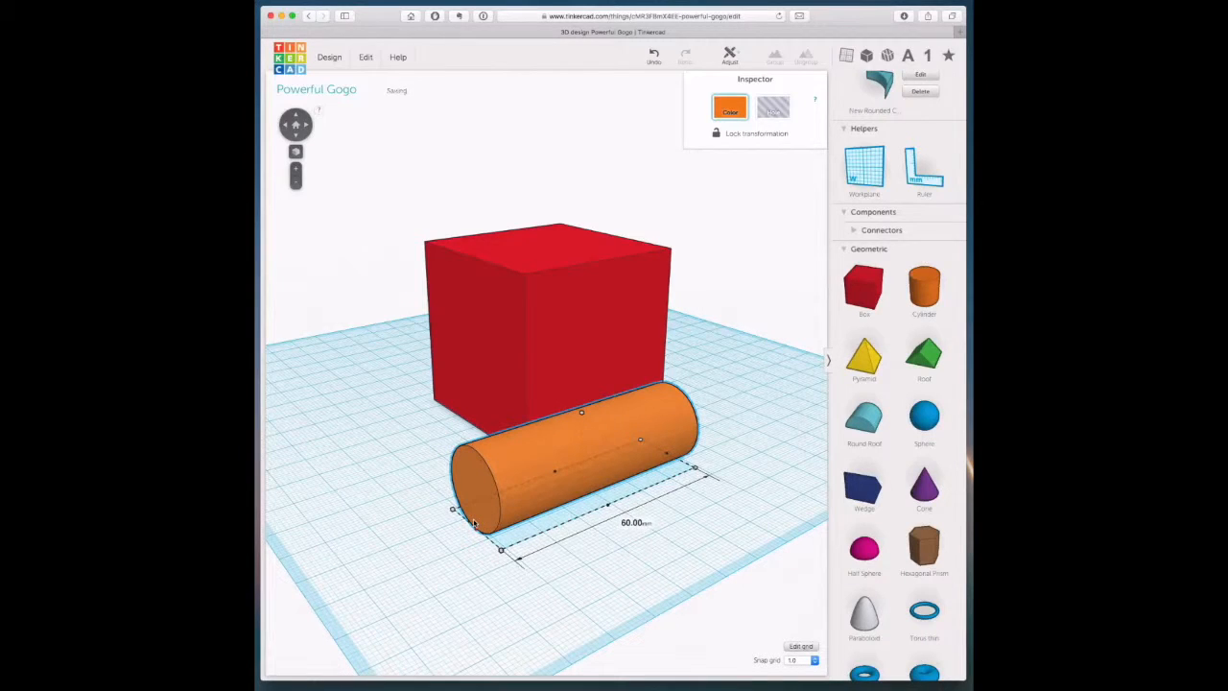
Step: Move the cylinder into the cube and raise it to about the middle of the cube's front face
left_click_drag(629, 434, 629, 374)
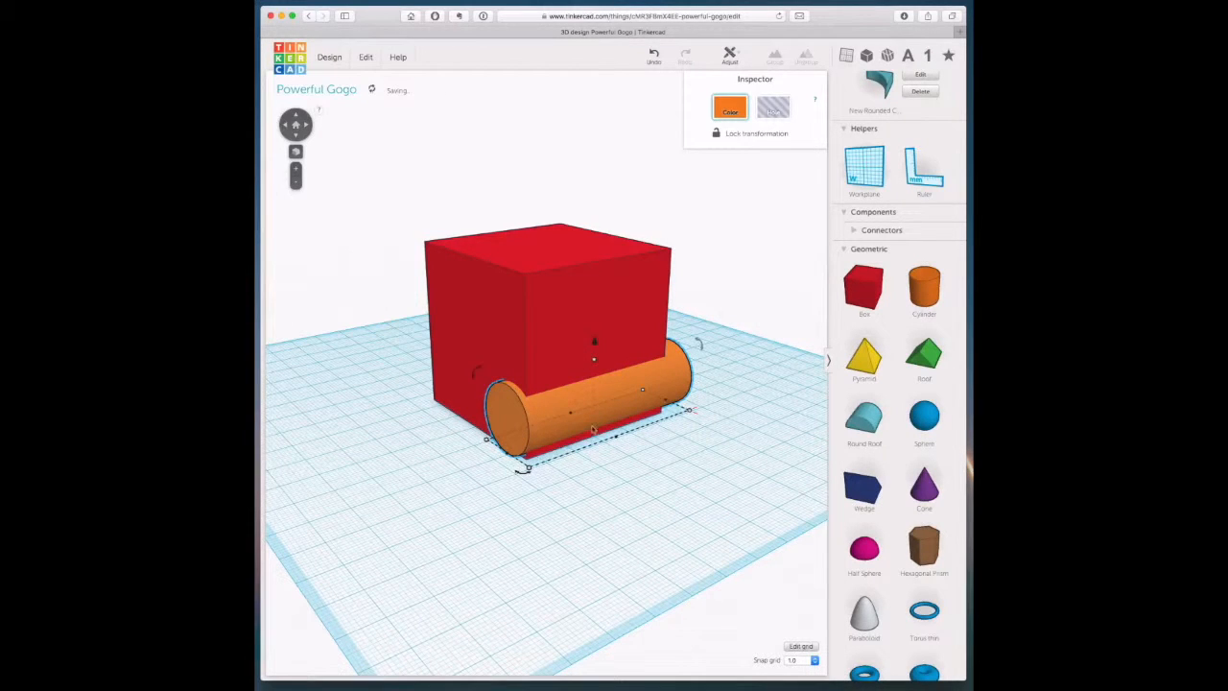
right_click_drag(537, 470, 573, 461)
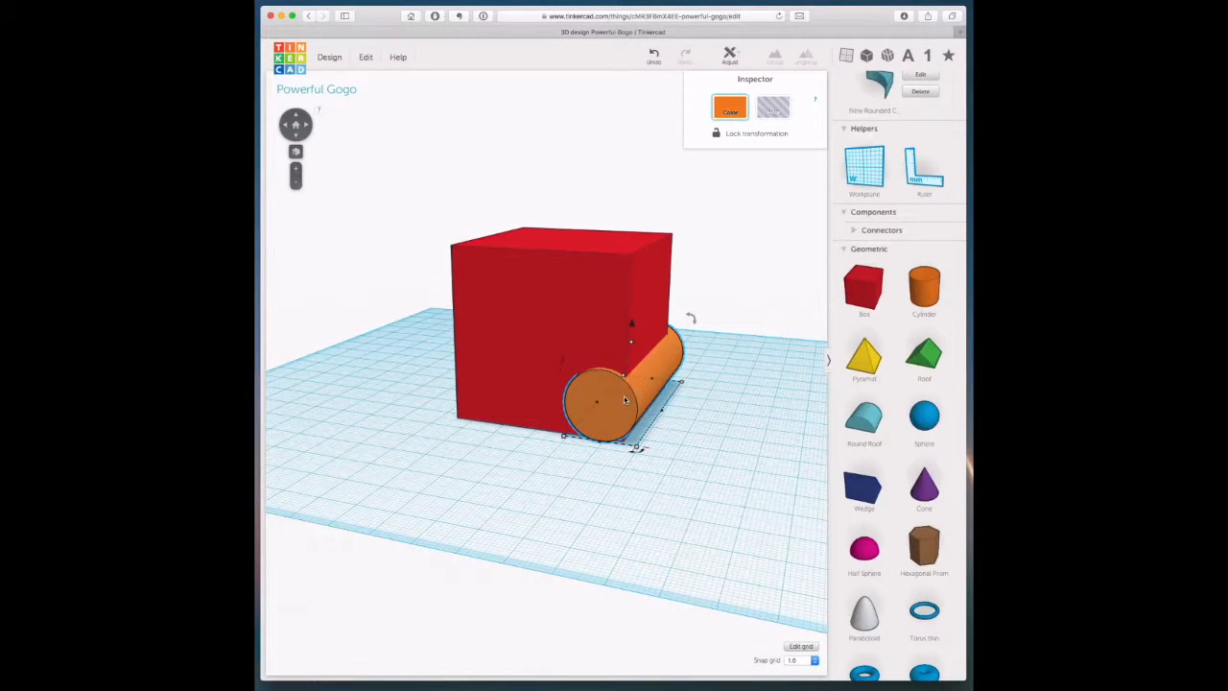
right_click_drag(686, 417, 666, 398)
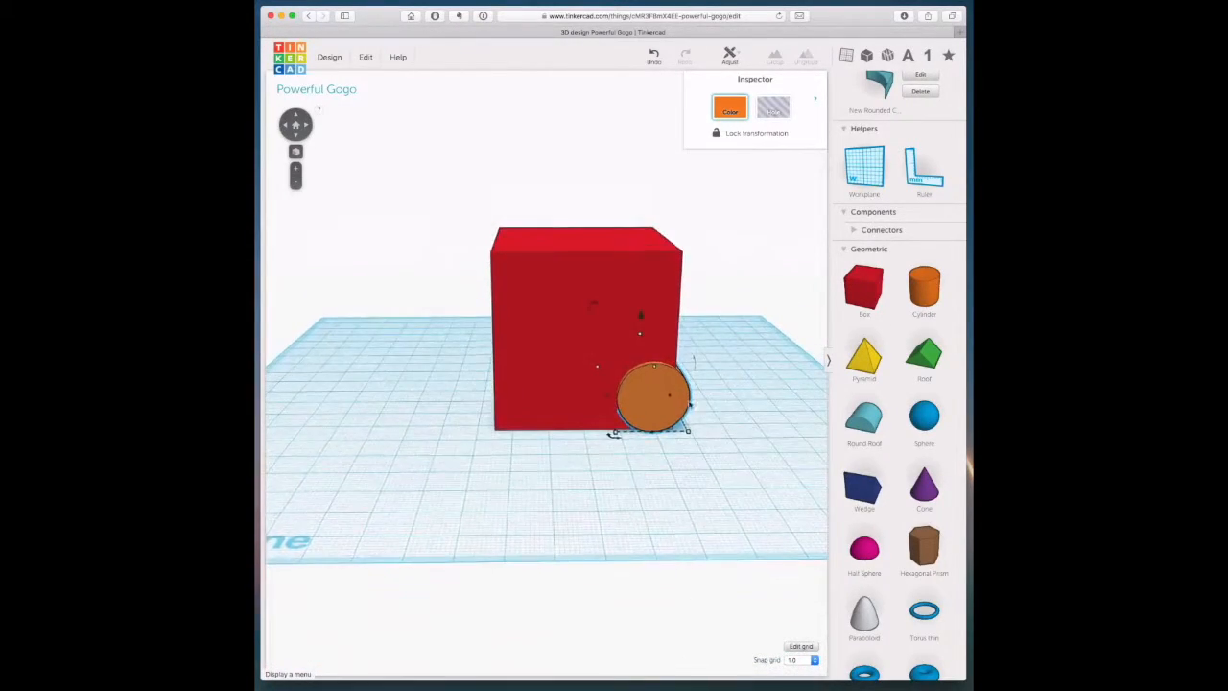
left_click_drag(666, 397, 597, 403)
left_click_drag(581, 327, 582, 271)
Step: Align the cylinder and the cube on their centres, both vertically and across the cube's width
right_click_drag(697, 339, 720, 370)
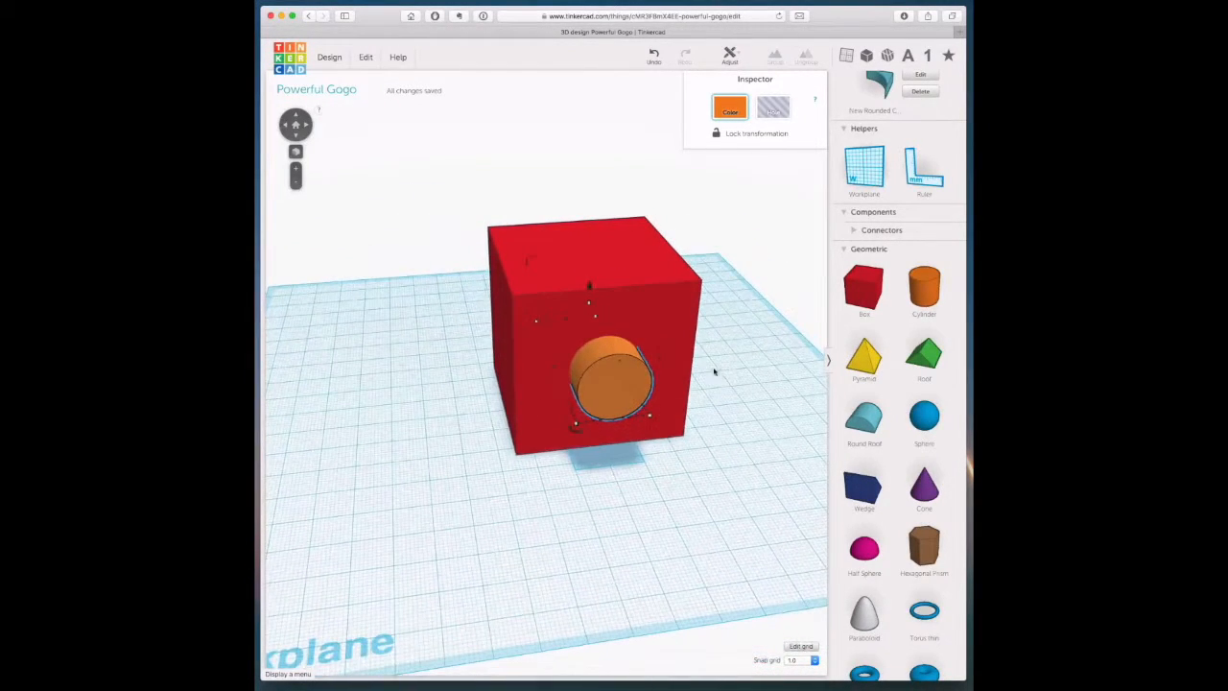
left_click(678, 298, "shift")
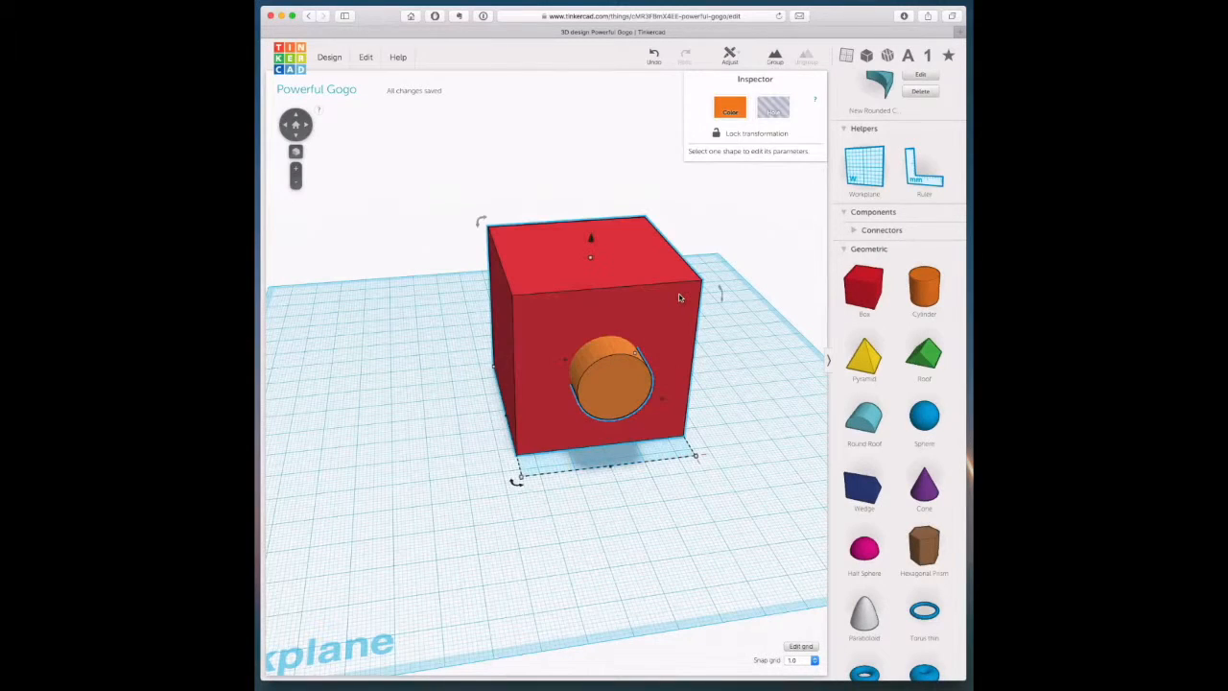
left_click(730, 55)
left_click(734, 75)
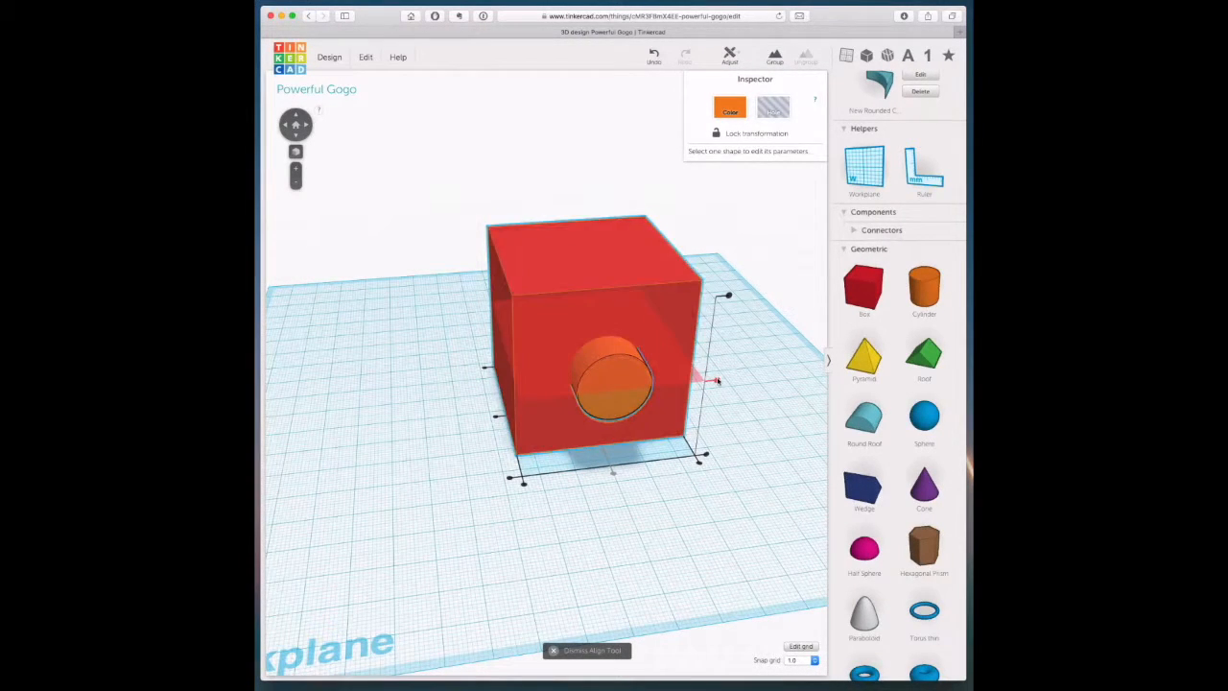
left_click(717, 381)
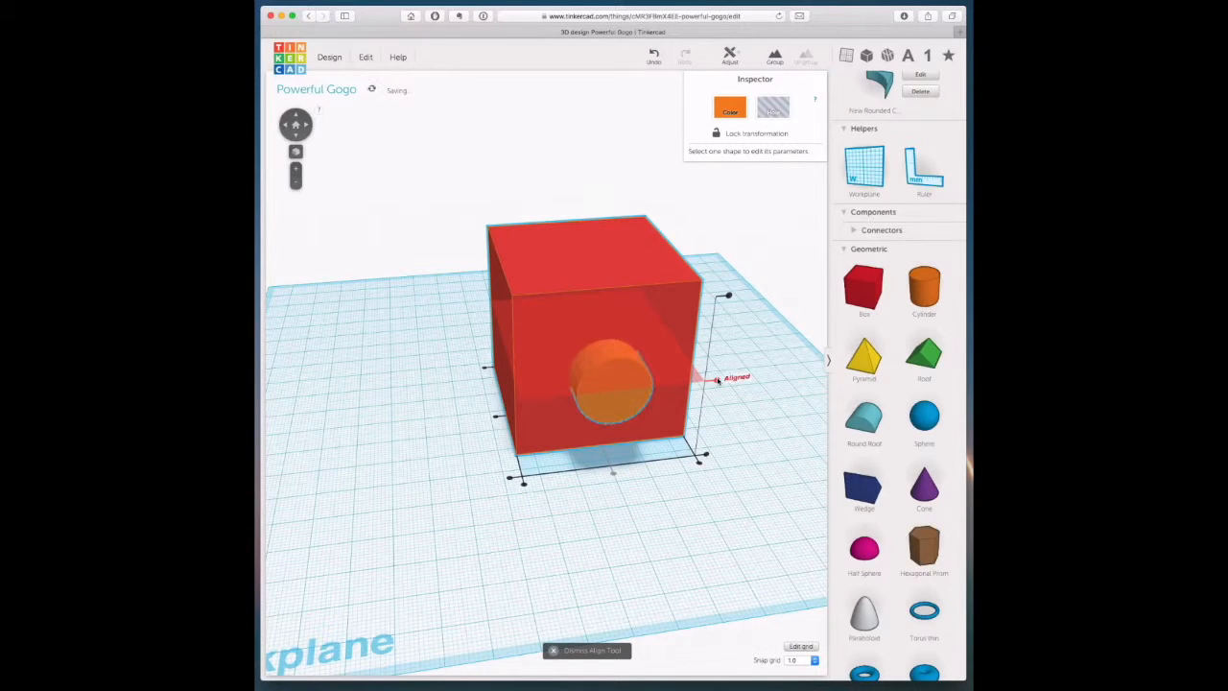
left_click(614, 477)
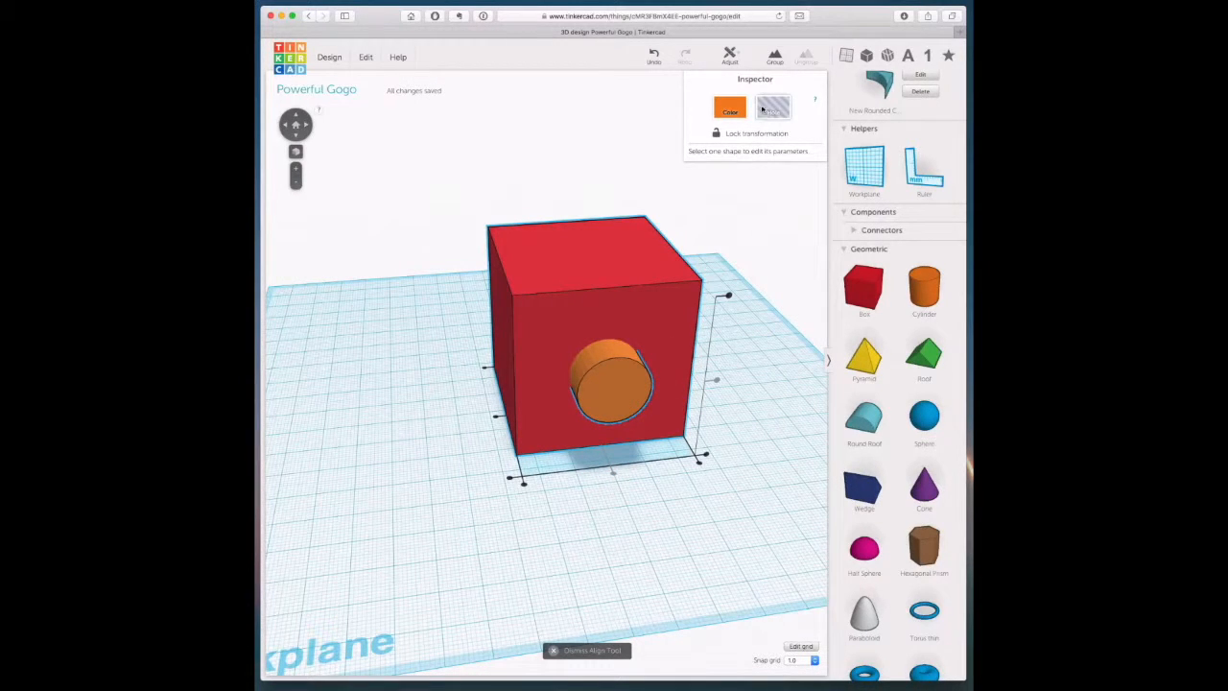
left_click(743, 364)
Step: Shift the cylinder along its axis so that its ends protrude from both opposite faces of the cube
right_click_drag(726, 375, 519, 373)
mouse_move(650, 378)
right_mouse_down()
mouse_move(620, 376)
mouse_move(645, 381)
right_mouse_up()
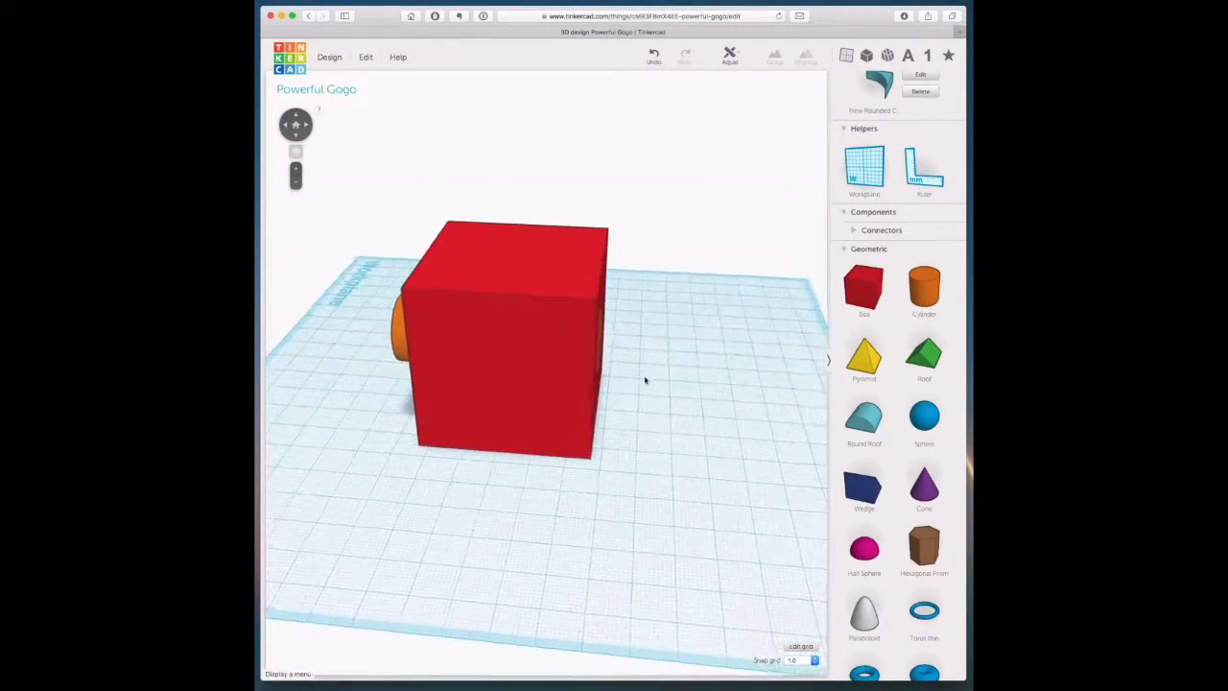
left_click(401, 329)
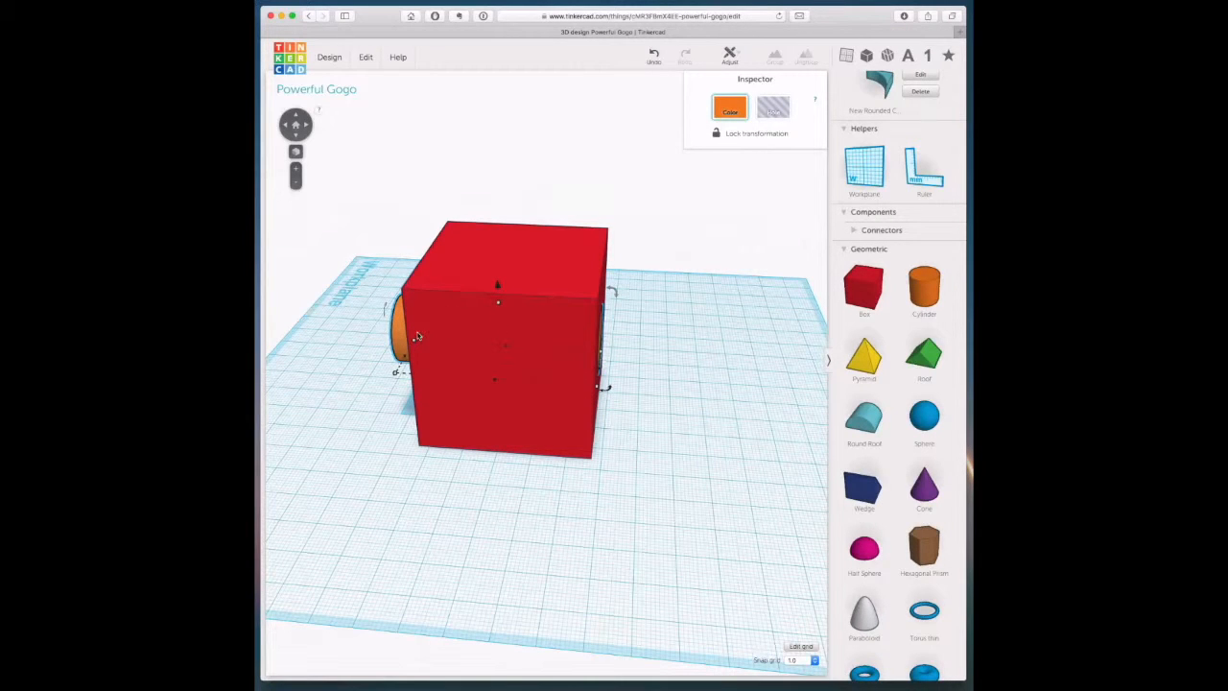
left_click_drag(400, 334, 410, 335)
key("Left")
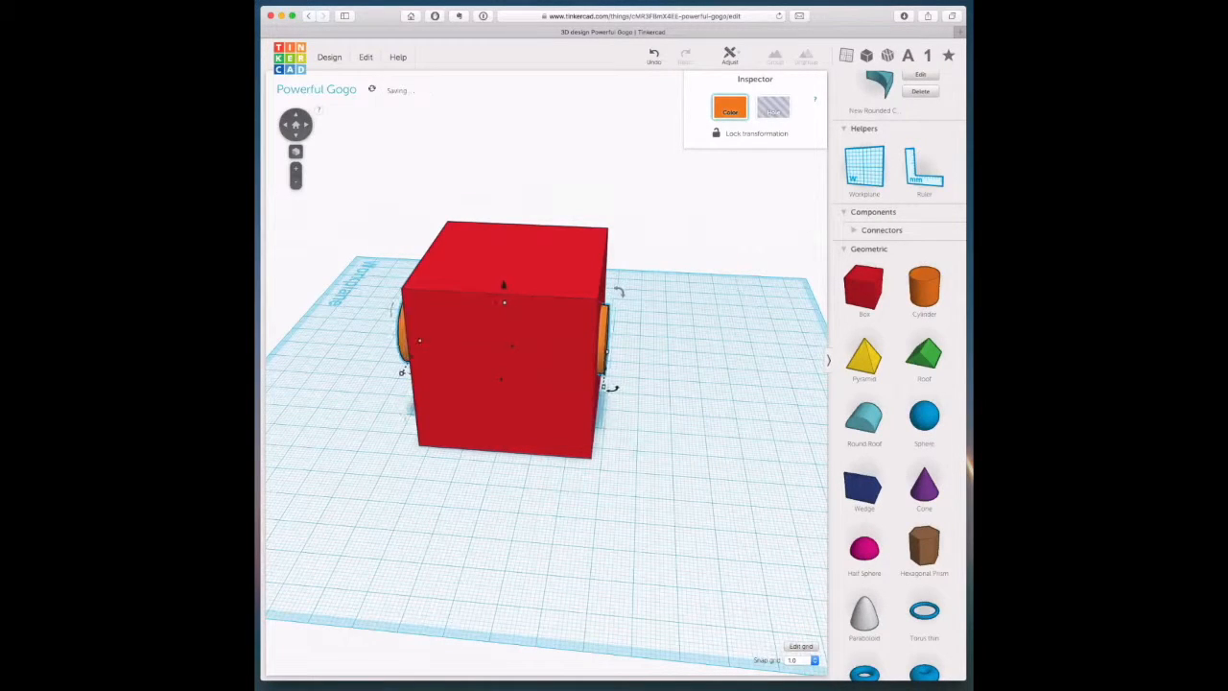
Step: Turn the cylinder into a hole and group it with the cube to cut a round opening through it
right_click_drag(458, 463, 619, 408)
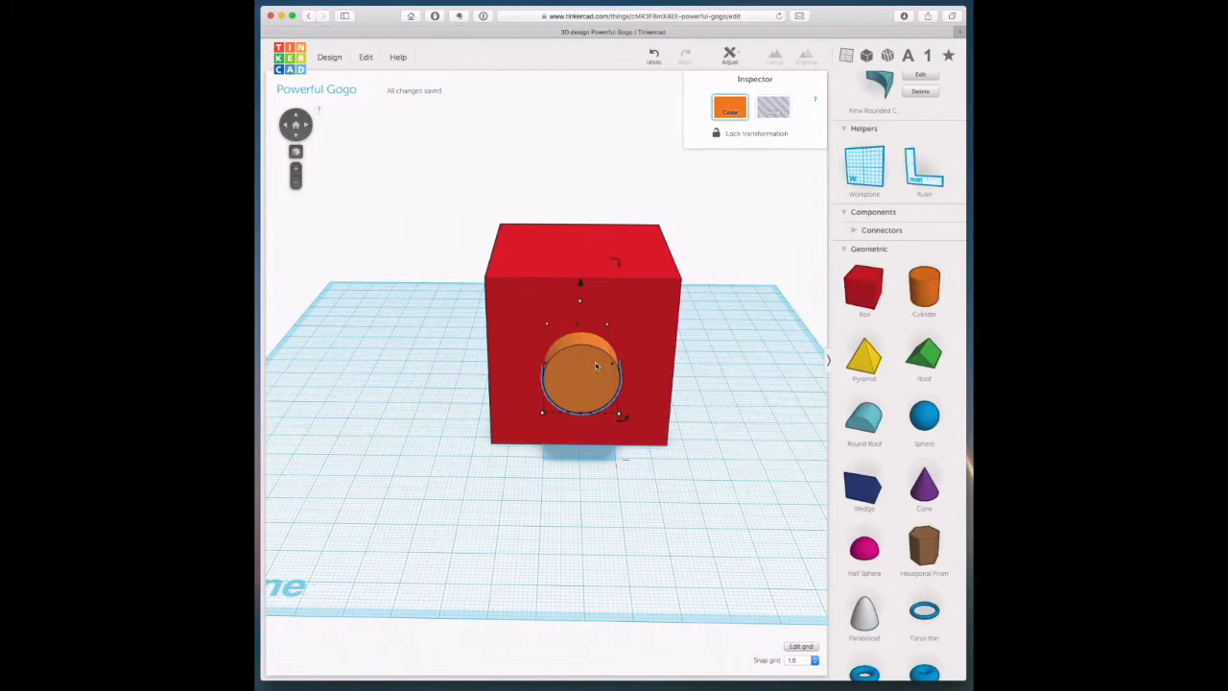
left_click(776, 114)
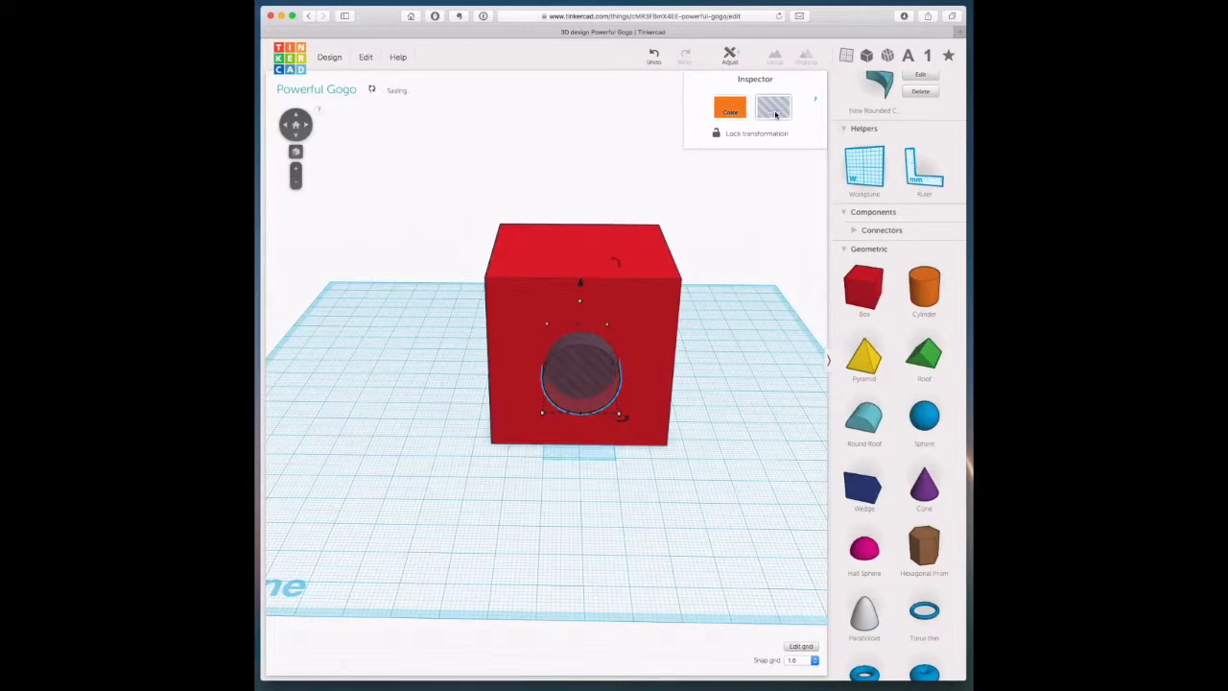
mouse_move(699, 411)
right_mouse_down()
mouse_move(697, 359)
mouse_move(696, 403)
right_mouse_up()
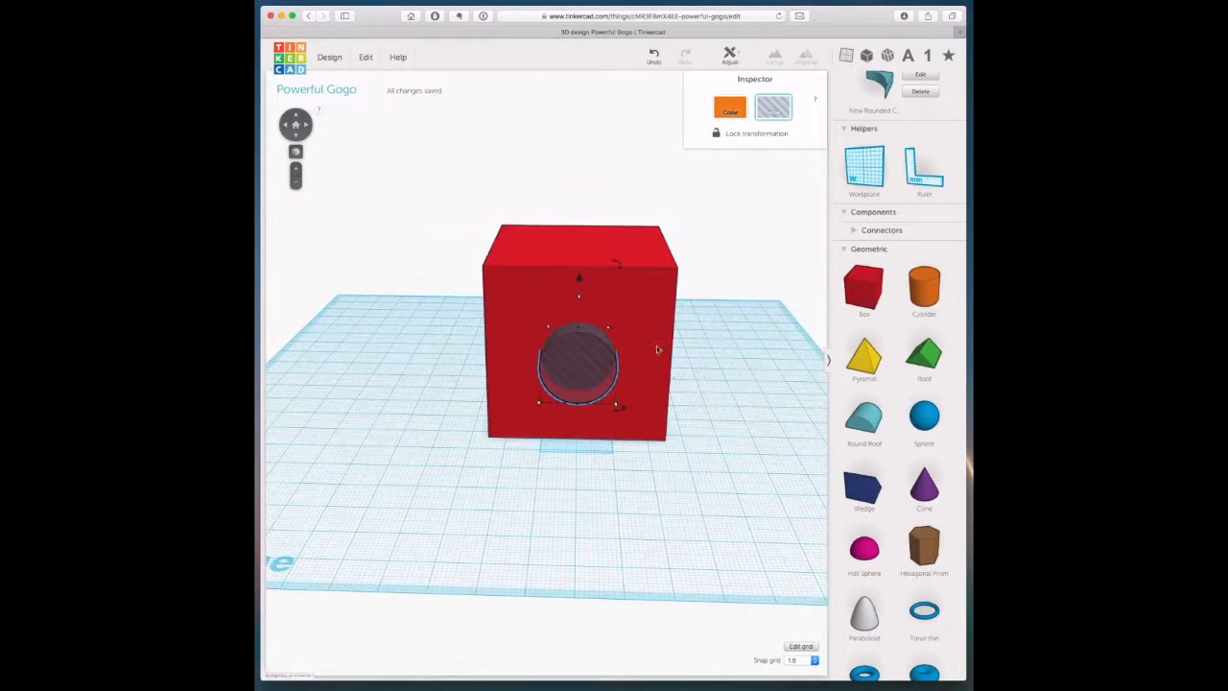
left_click(642, 309, "shift")
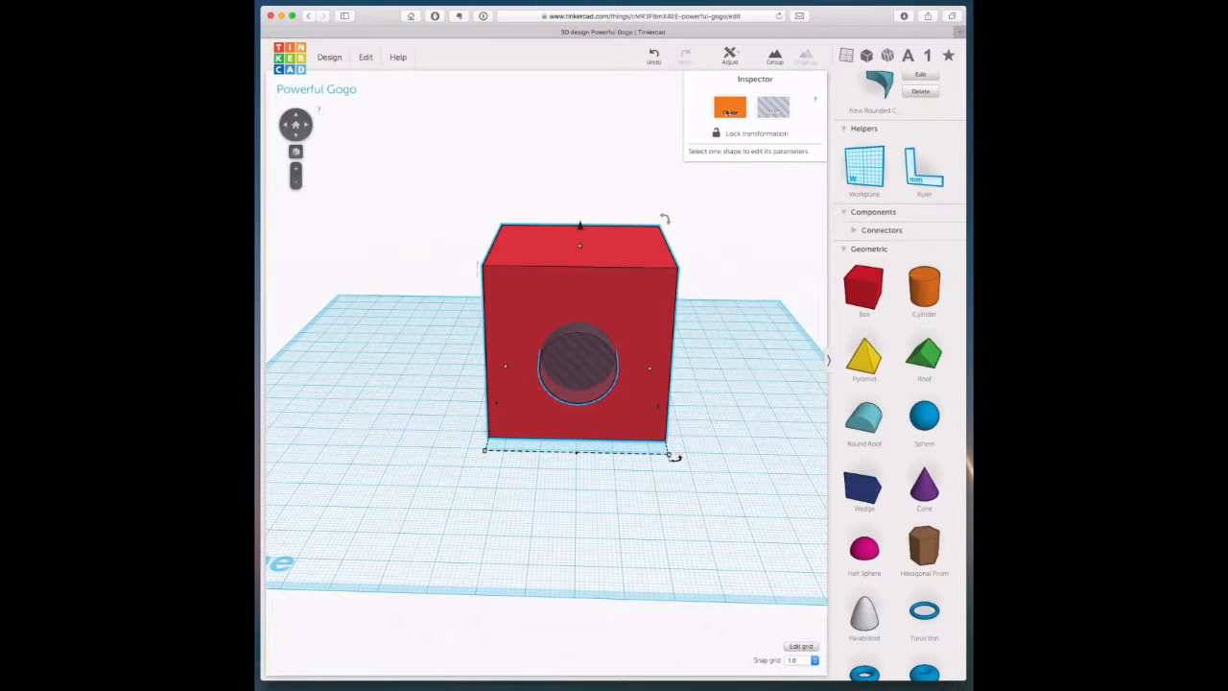
left_click(775, 58)
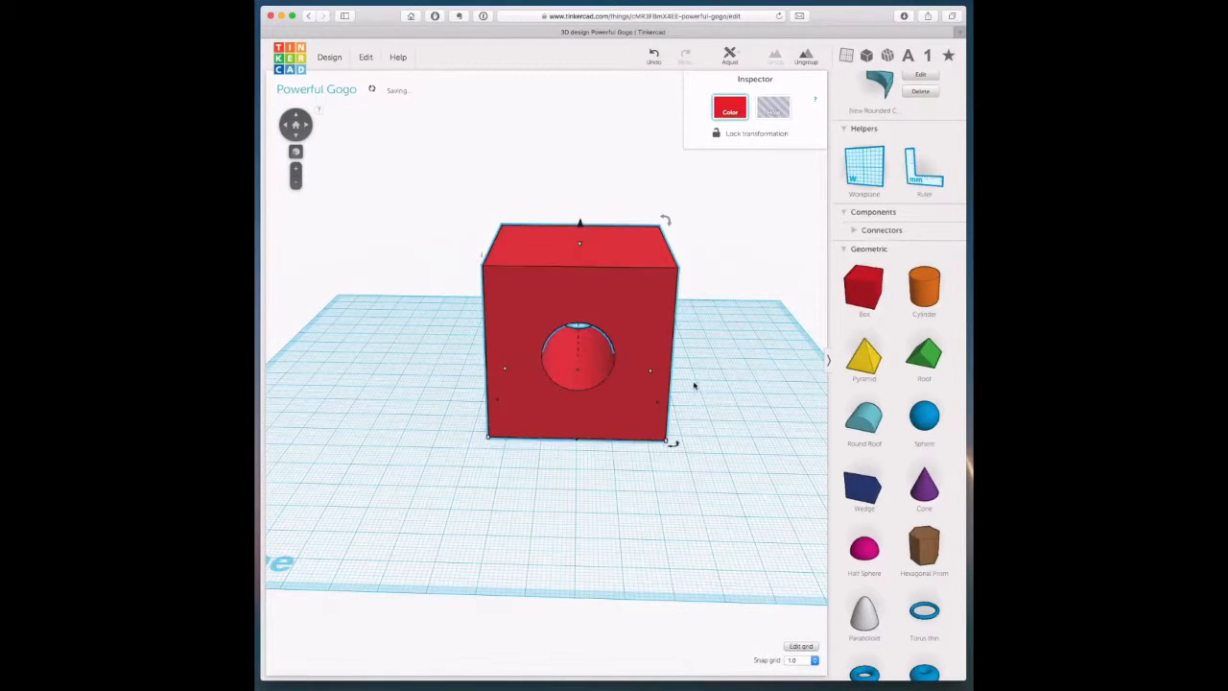
right_click_drag(698, 385, 698, 347)
scroll(586, 327, "up", 5)
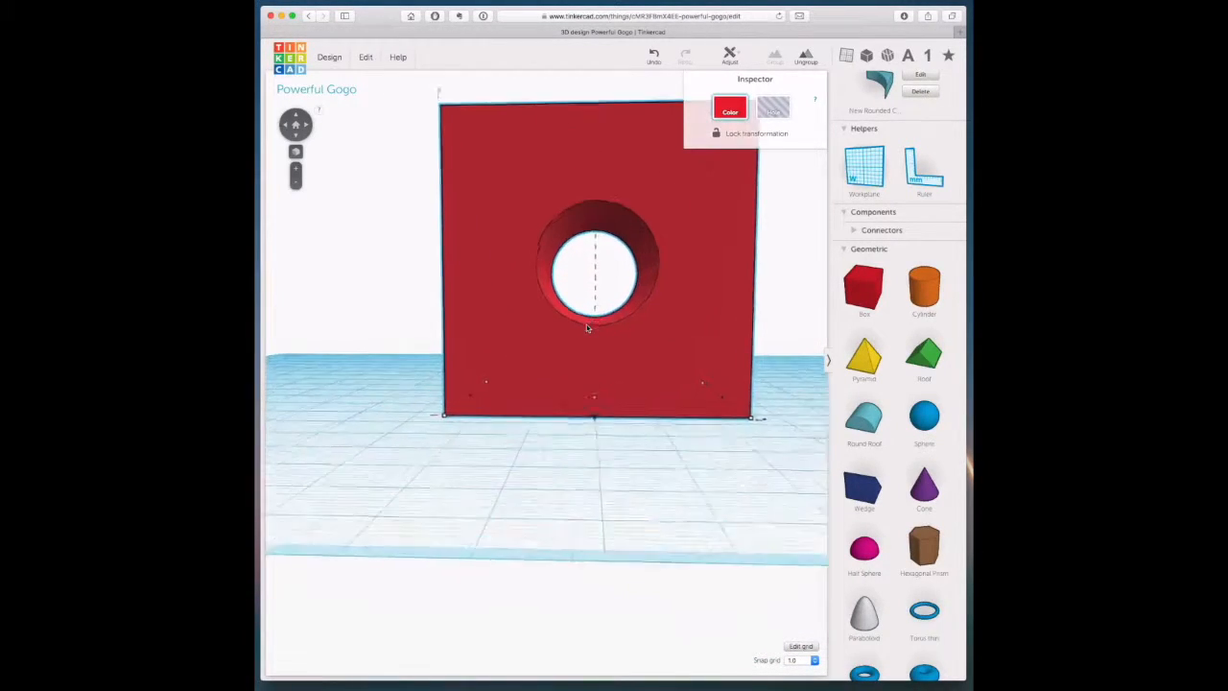
right_click_drag(590, 328, 617, 326)
scroll(619, 321, "down", 5)
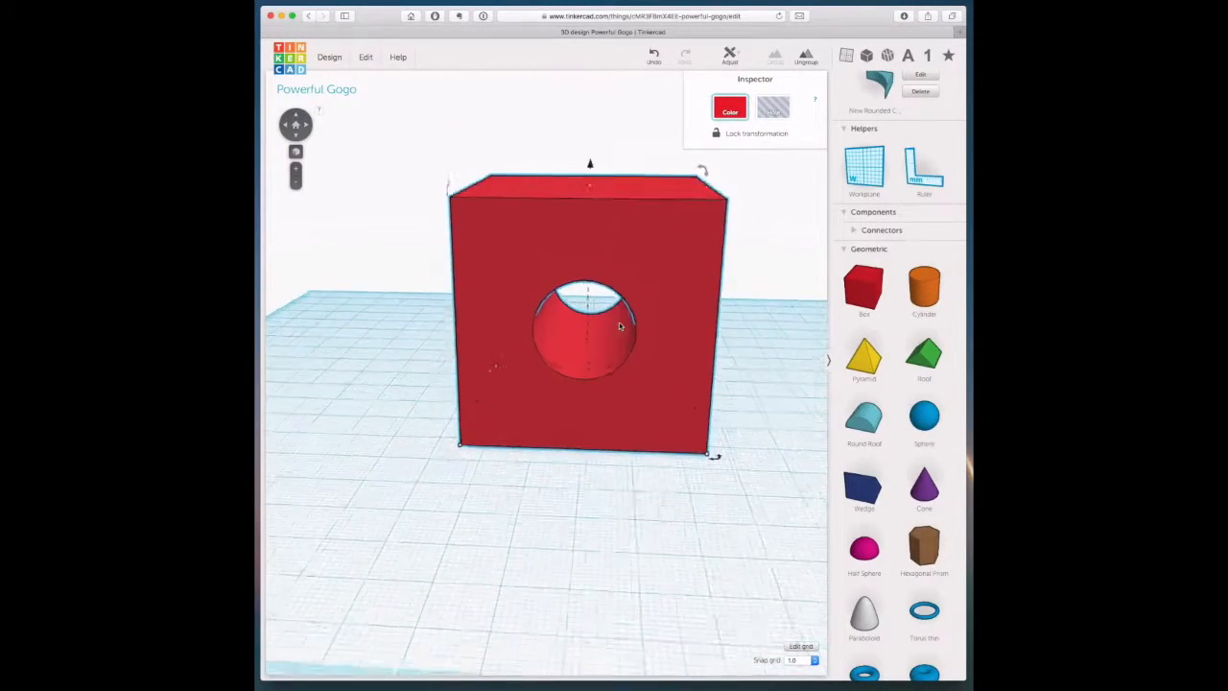
scroll(653, 325, "down", 3)
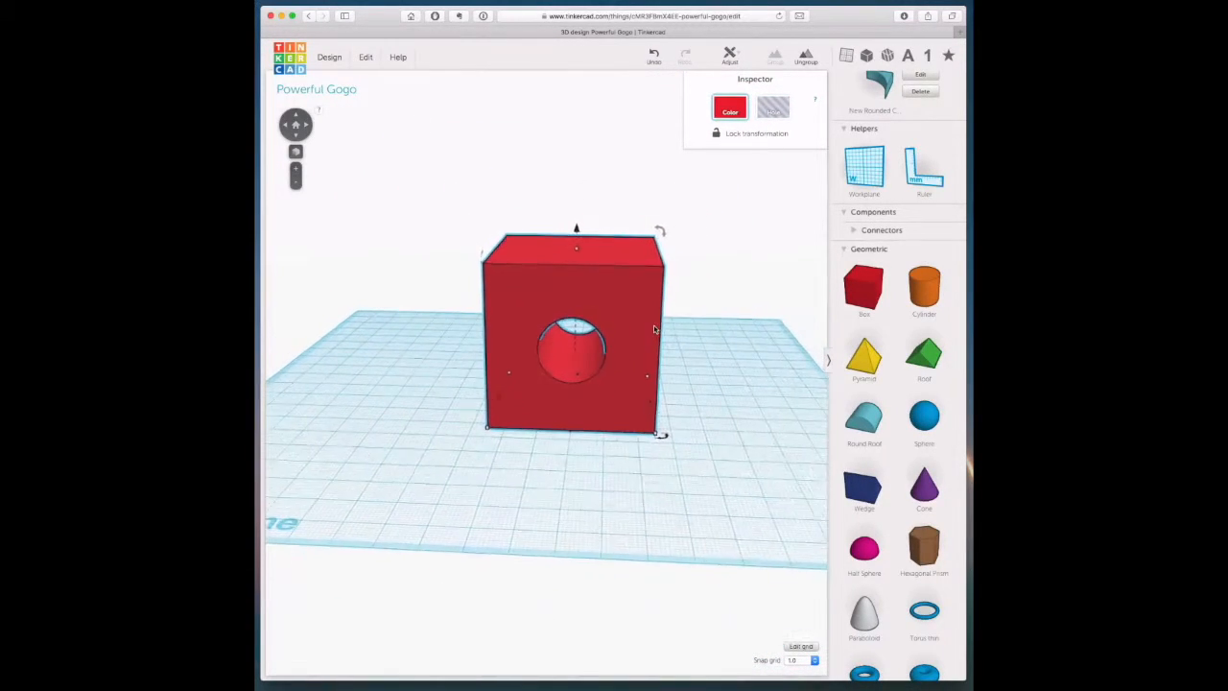
mouse_move(648, 328)
right_mouse_down()
mouse_move(651, 302)
mouse_move(567, 296)
mouse_move(669, 321)
right_mouse_up()
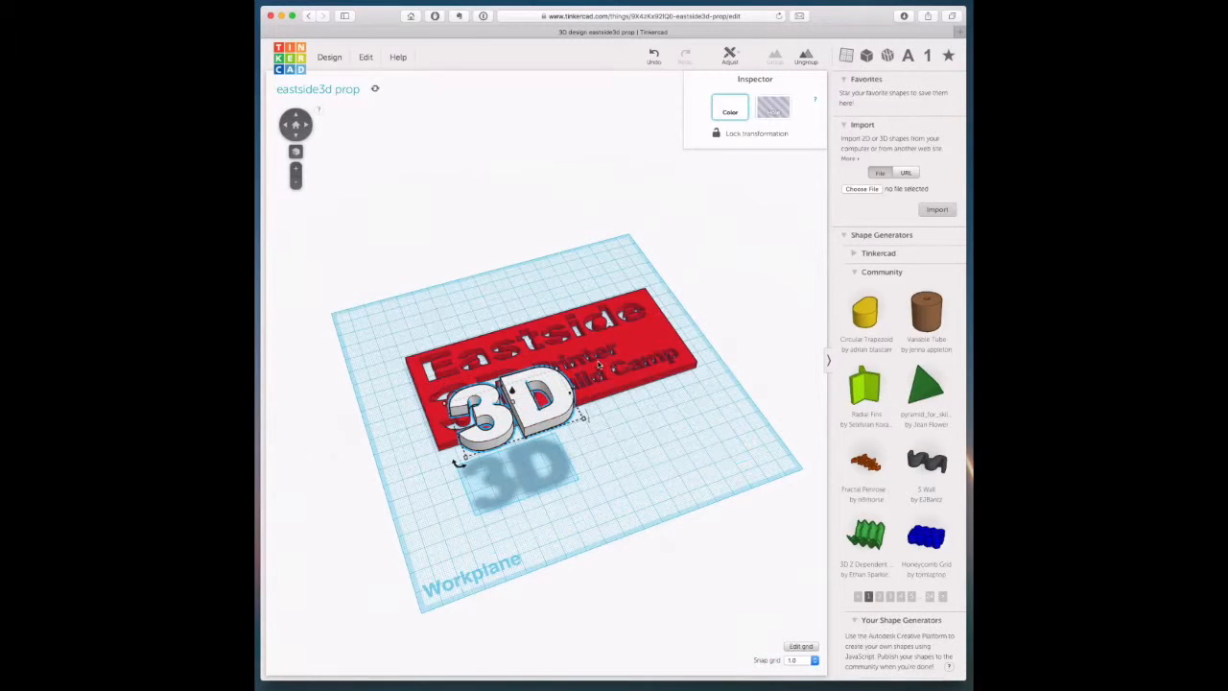
Step: Lower the white 3D lettering onto the workplane in front of the red Eastside sign
mouse_move(513, 392)
left_click_drag(512, 391, 515, 456)
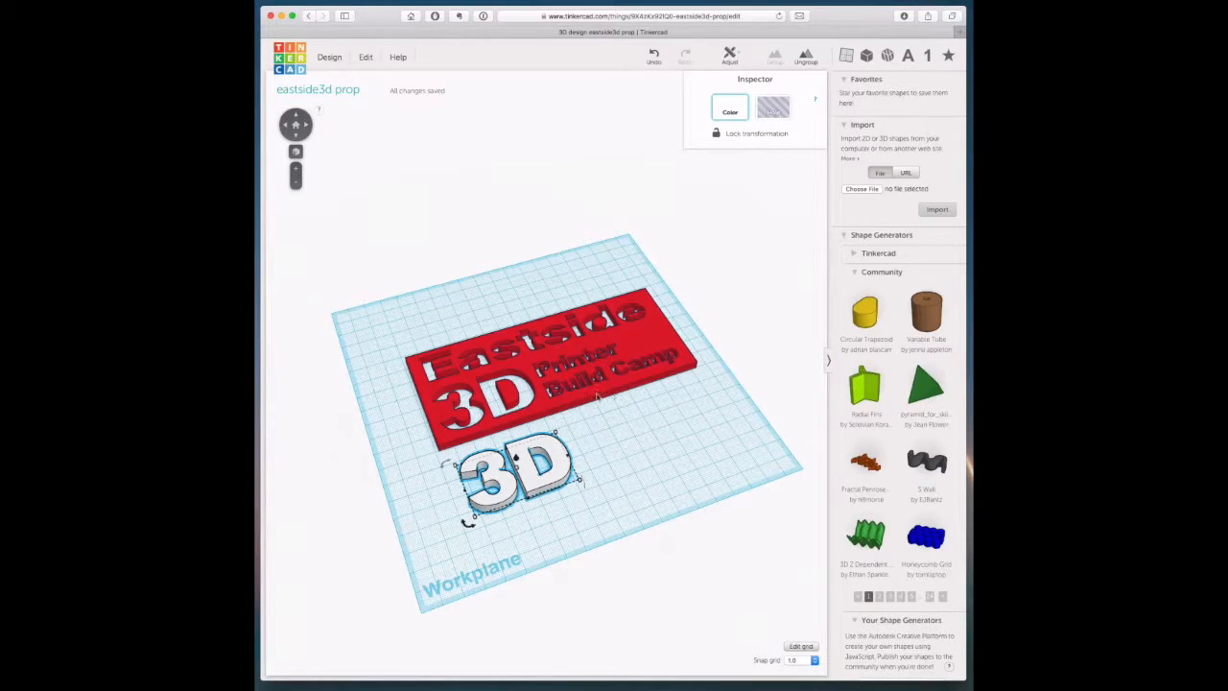
right_click_drag(604, 394, 603, 474)
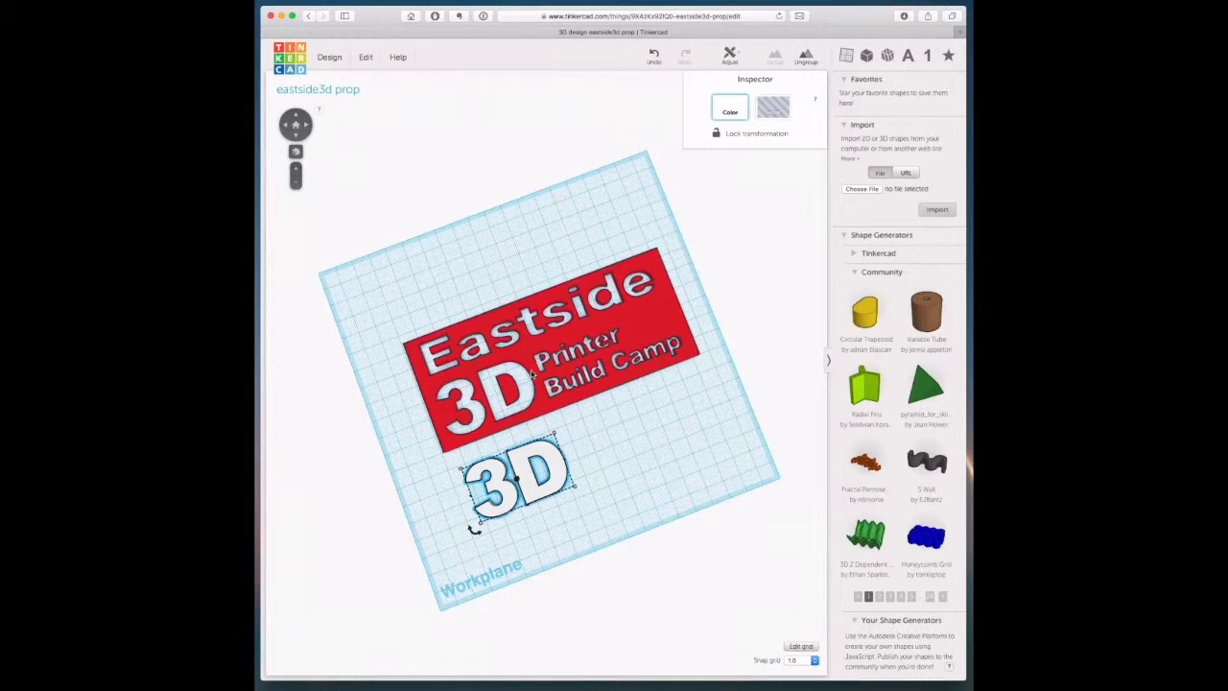
right_click_drag(547, 381, 540, 331)
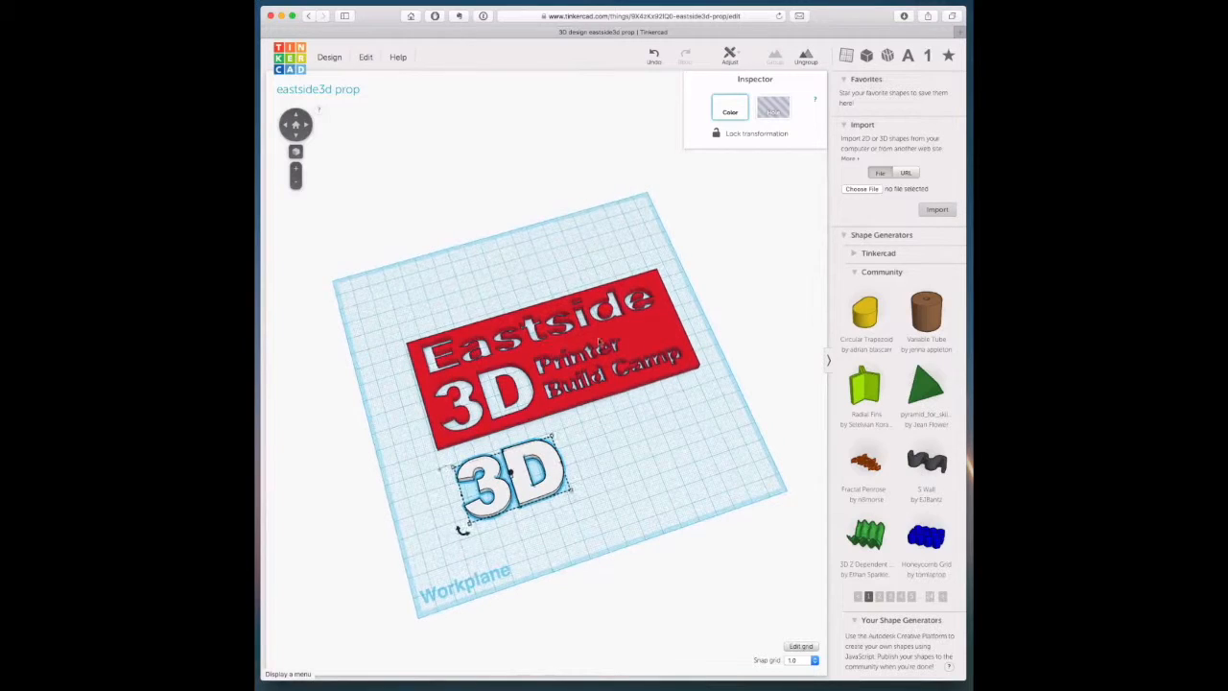
Step: Raise the red Eastside sign with the cut-out lettering straight up above the workplane
left_click(646, 339)
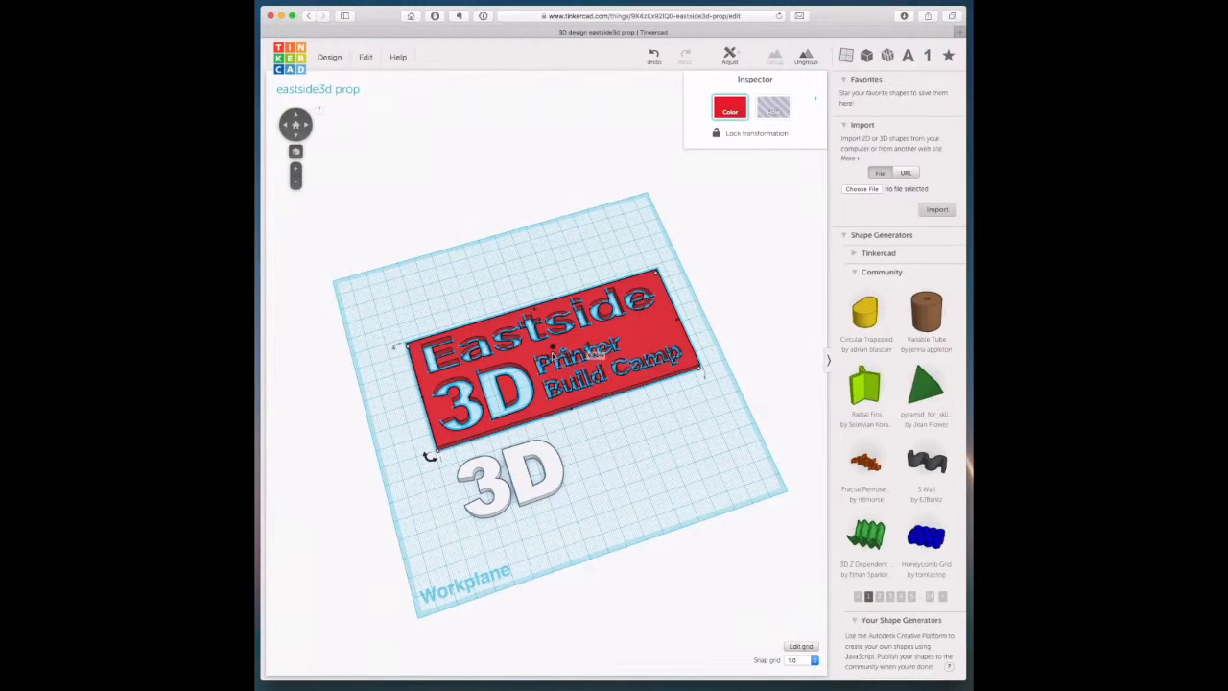
left_click_drag(554, 351, 554, 275)
right_click_drag(554, 275, 619, 293)
scroll(619, 292, "down", 3)
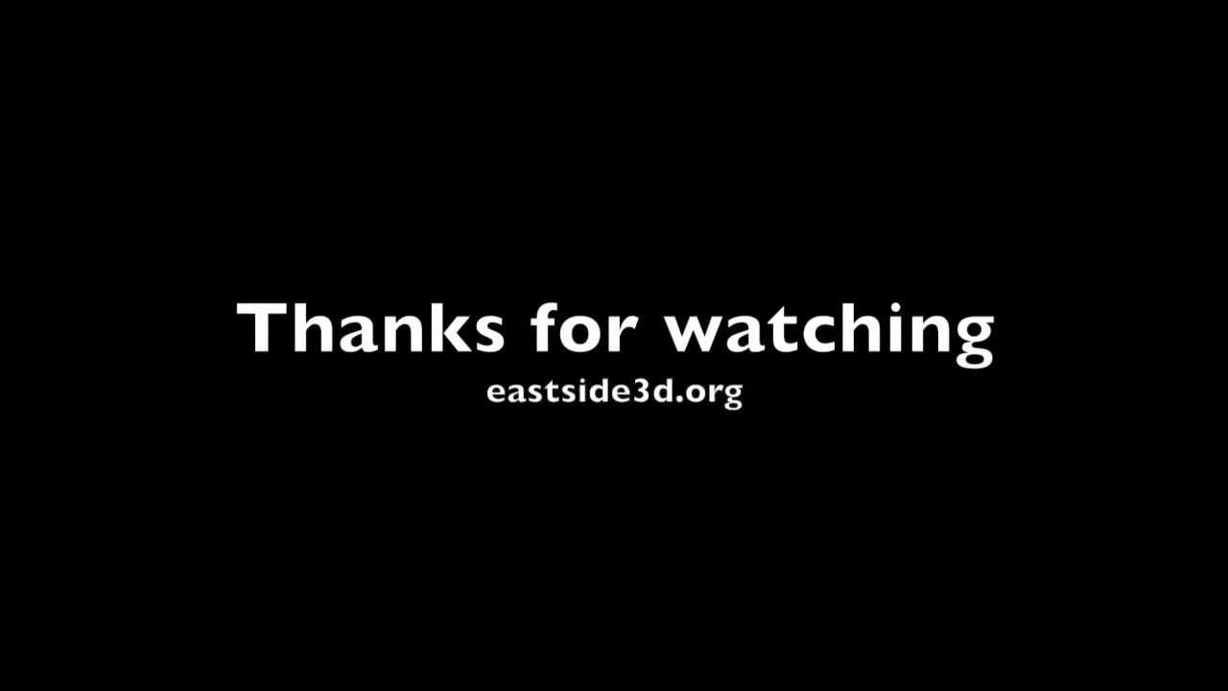